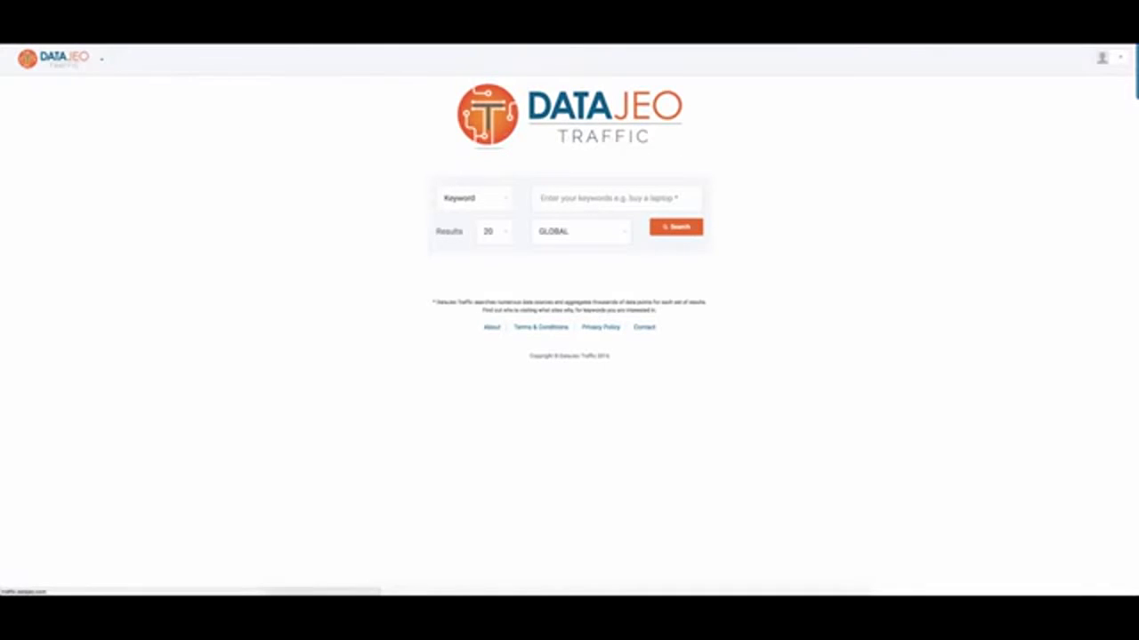
Visit the project overview dashboard, then return to the DataJeo Traffic search page
click(40, 59)
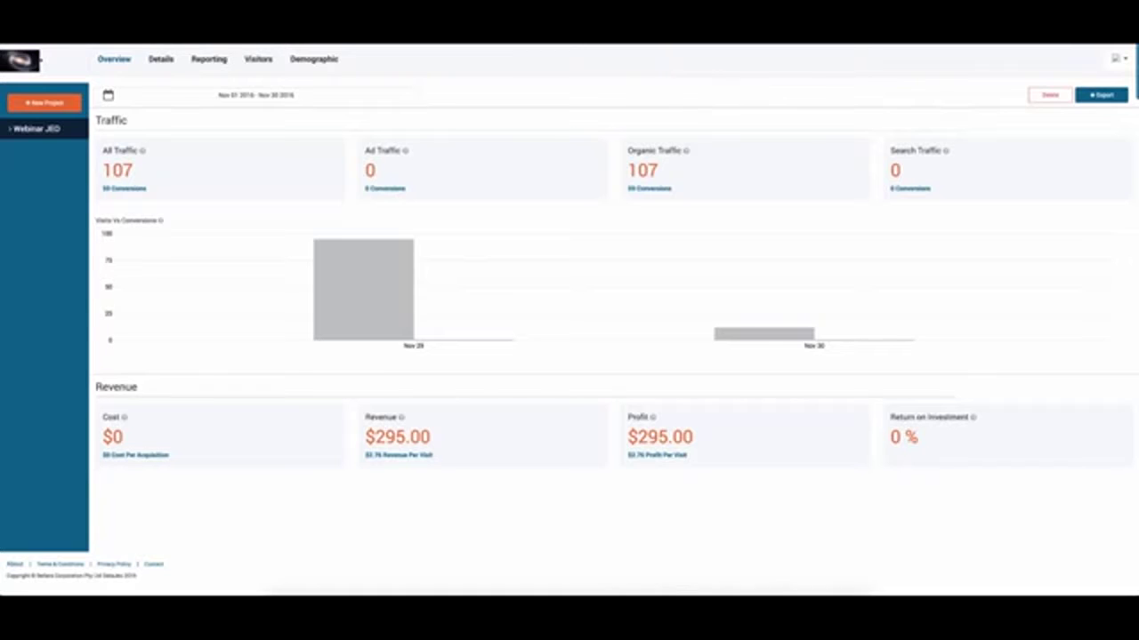
mouse_move(45, 64)
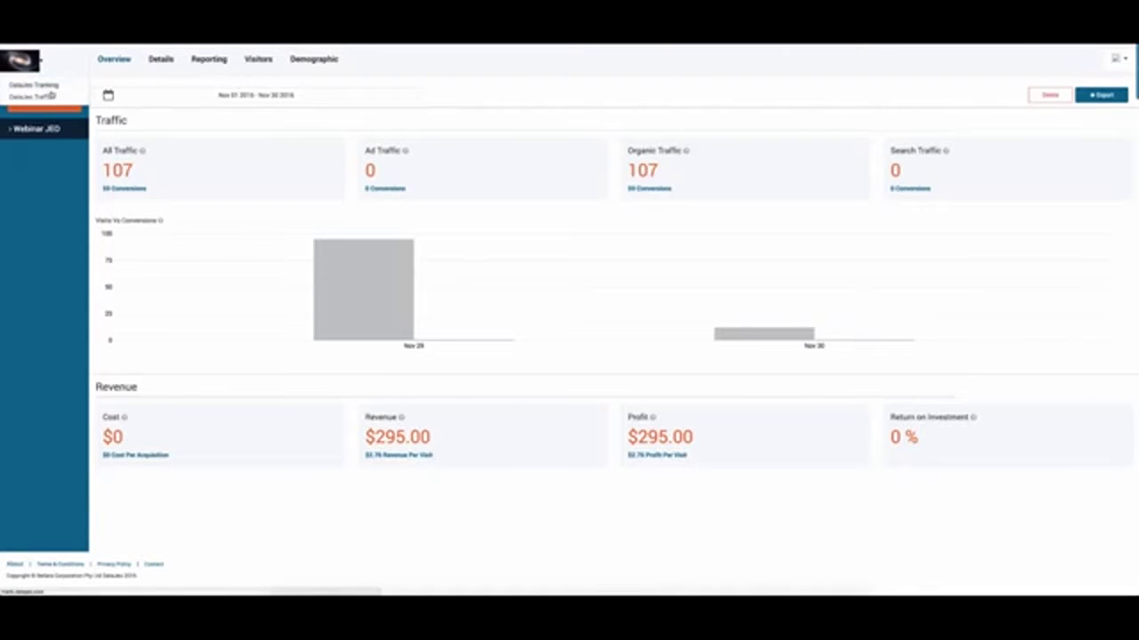
click(32, 96)
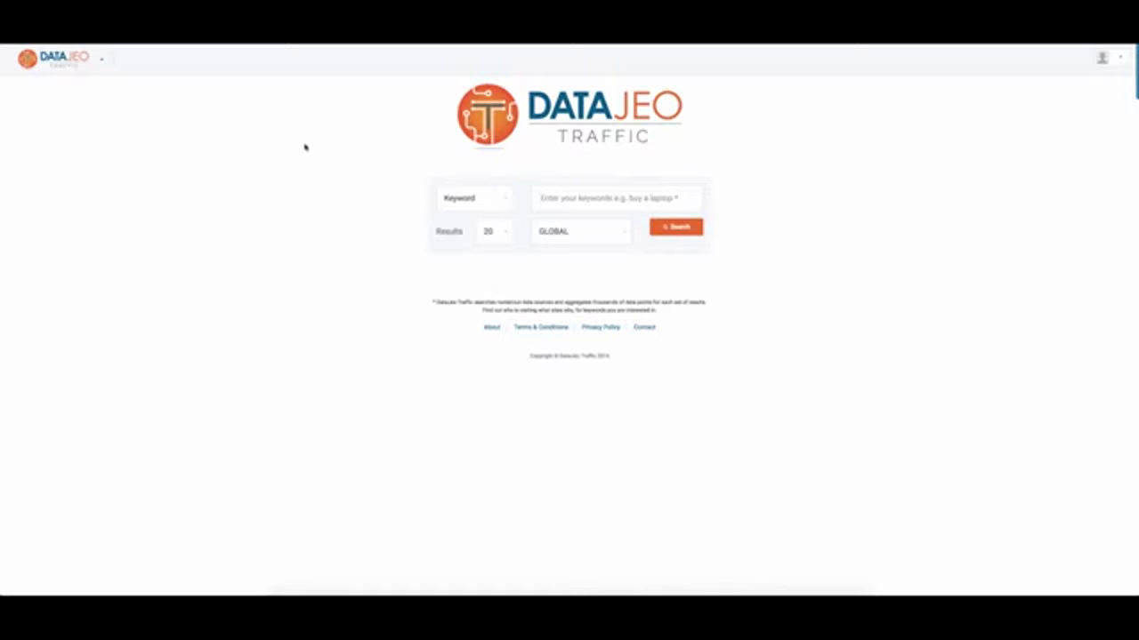
Run a Keyword-type search for 'Webinar Software'
click(472, 201)
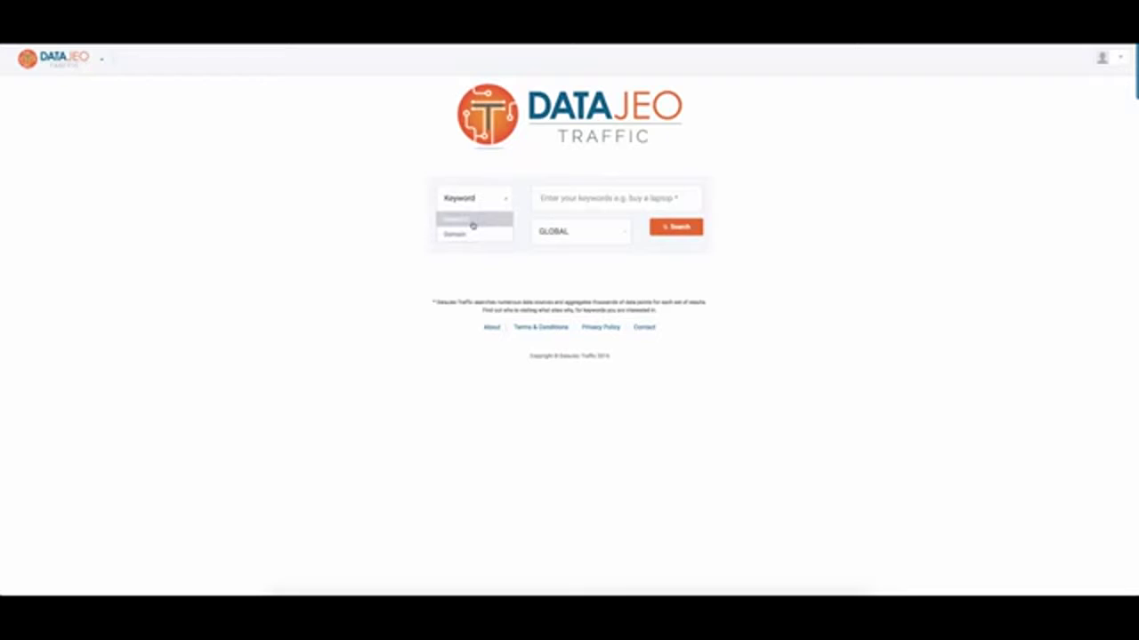
click(477, 207)
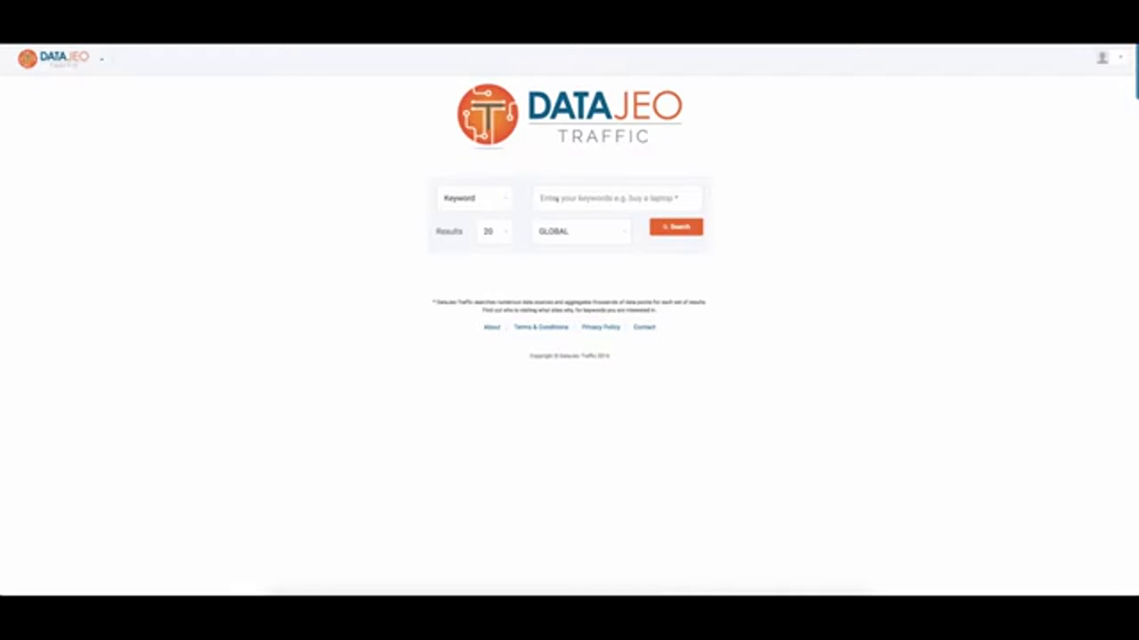
text(W)
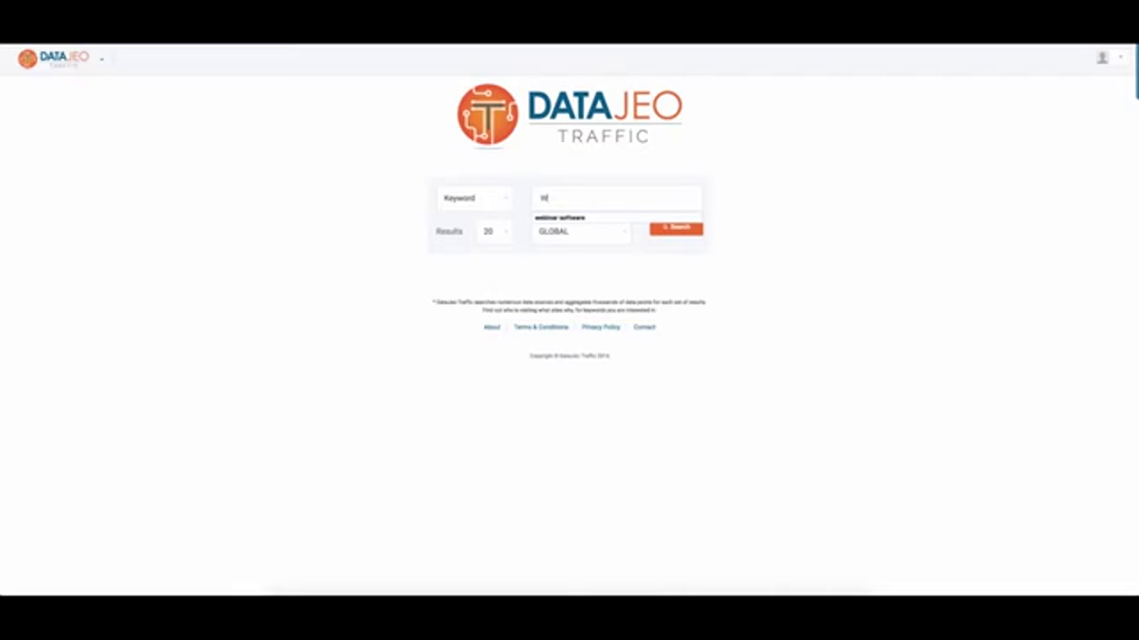
text(ebinar Software)
key(Return)
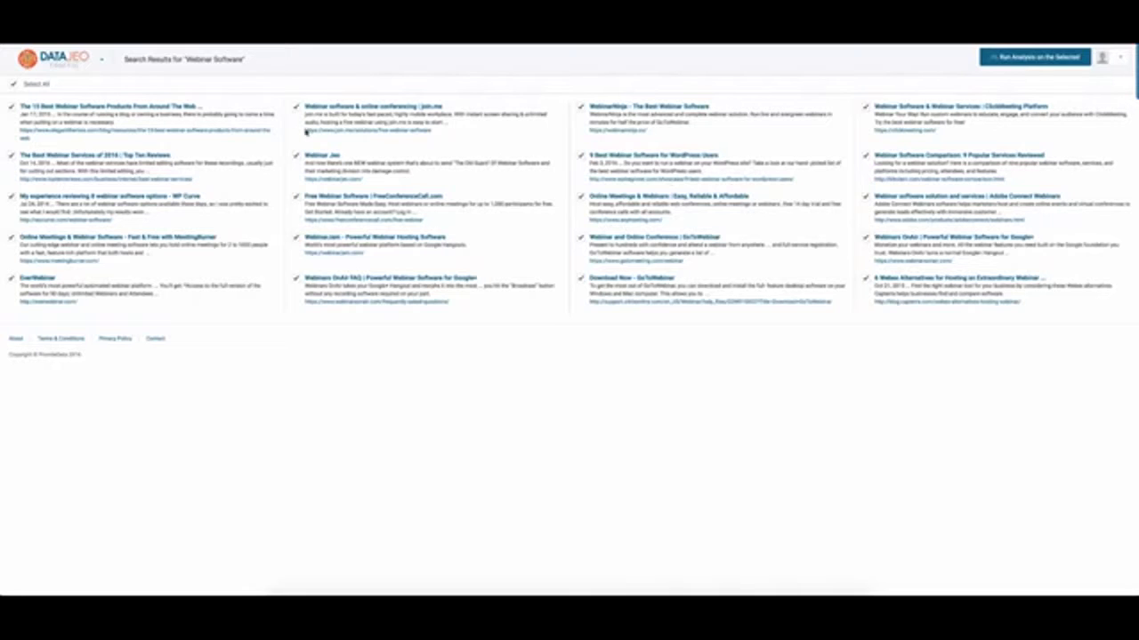
Untick all results, then select Webinar Jeo, EverWebinar, WebinarJam hosting and Online Meetings & Webinars
click(13, 85)
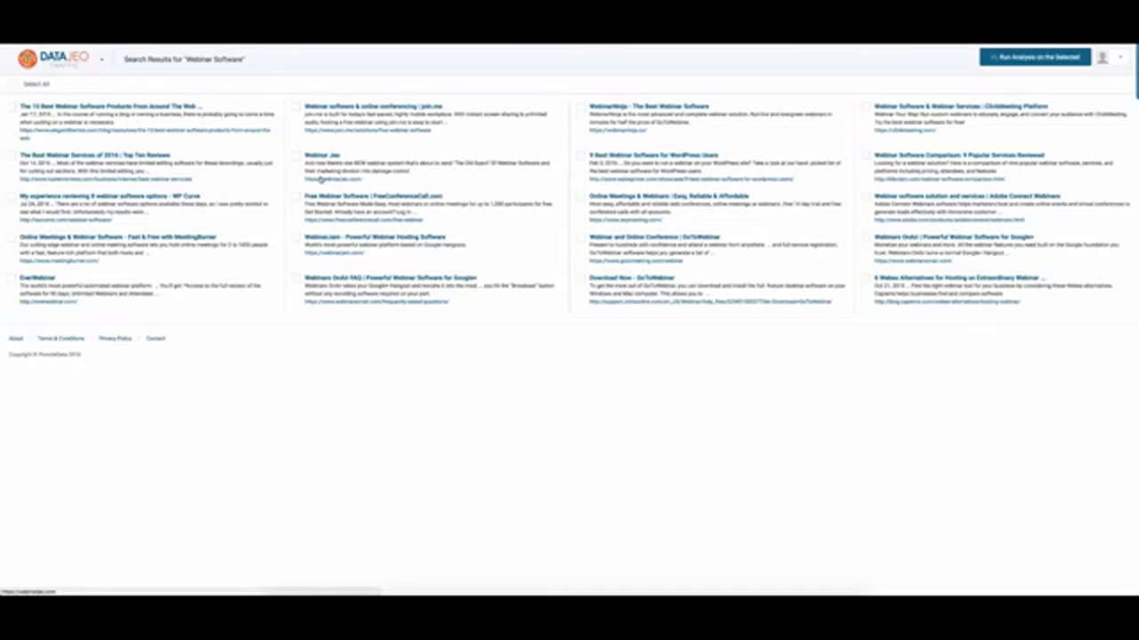
click(296, 156)
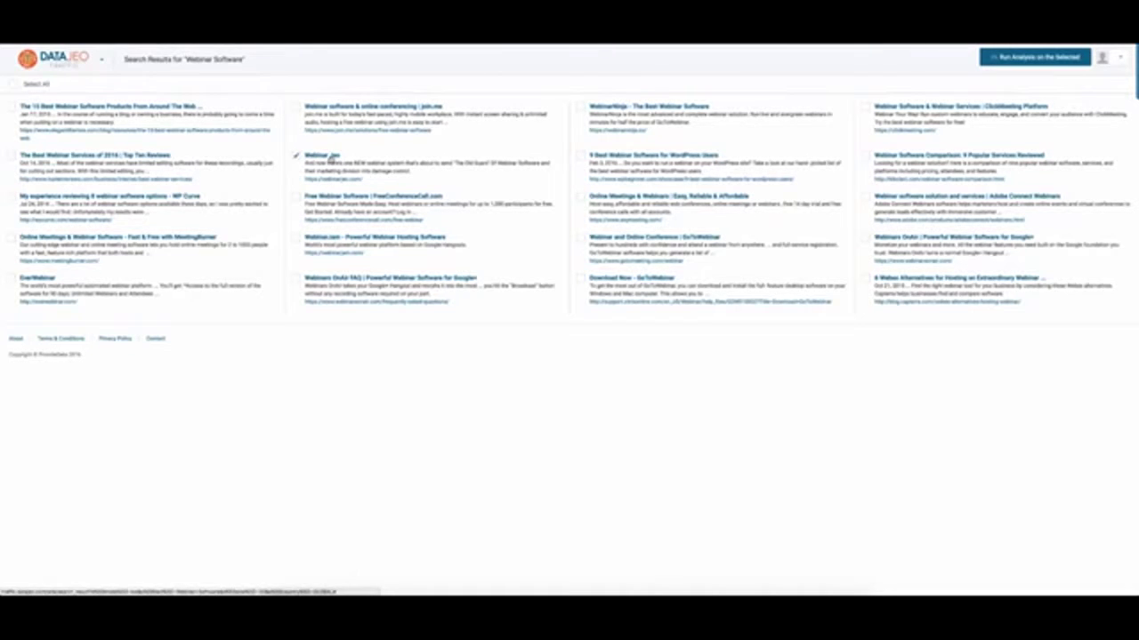
click(12, 281)
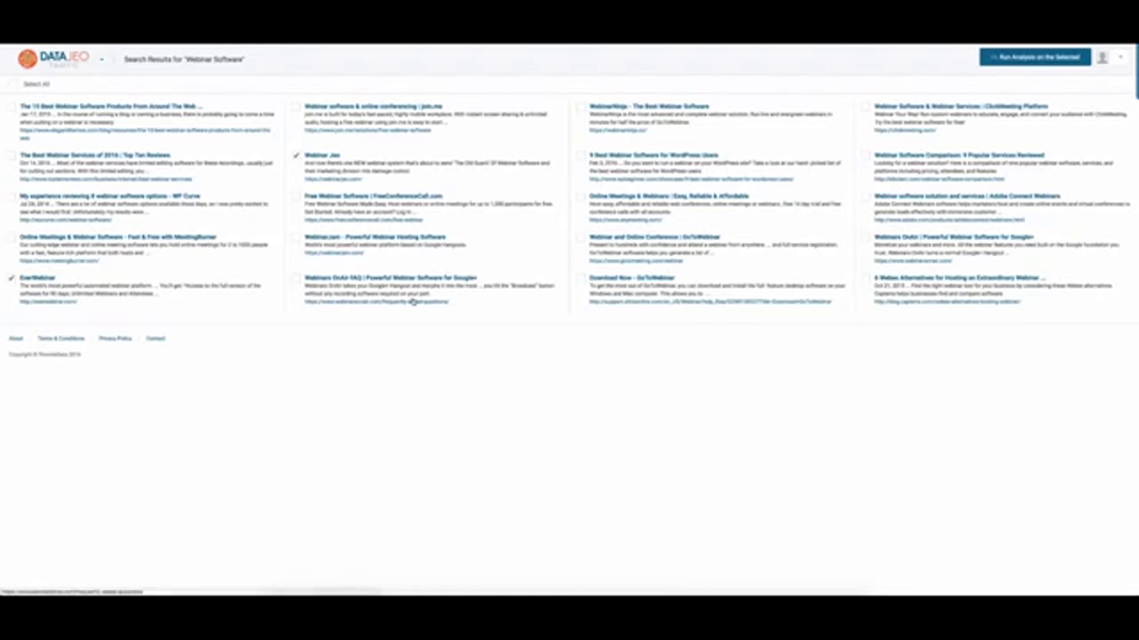
click(298, 238)
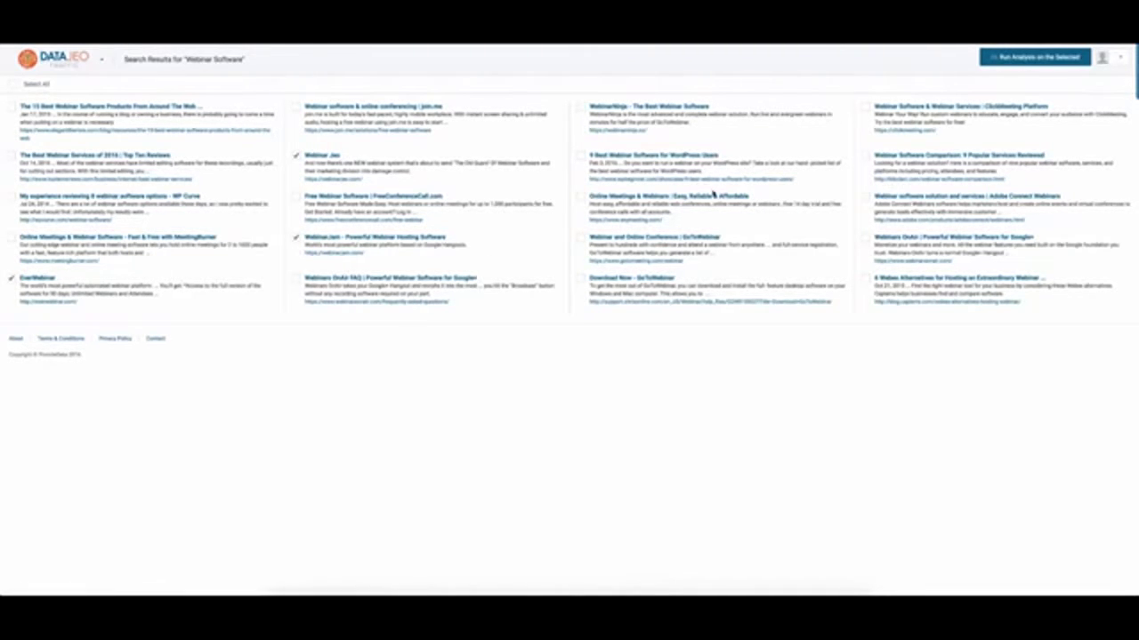
click(580, 197)
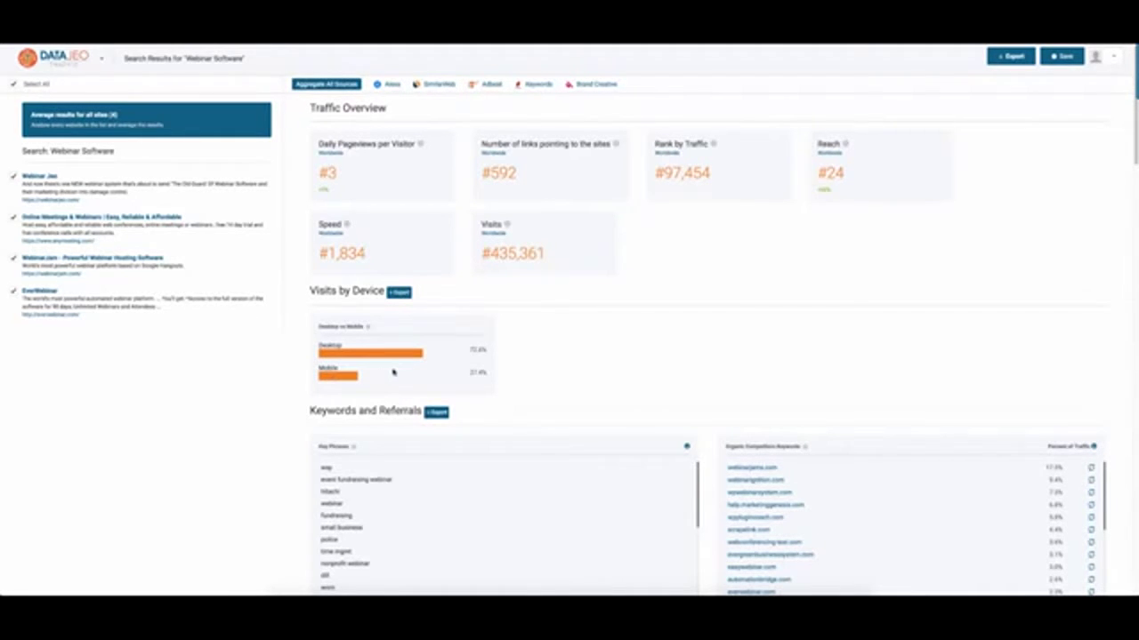
scroll(393, 371, down, 2)
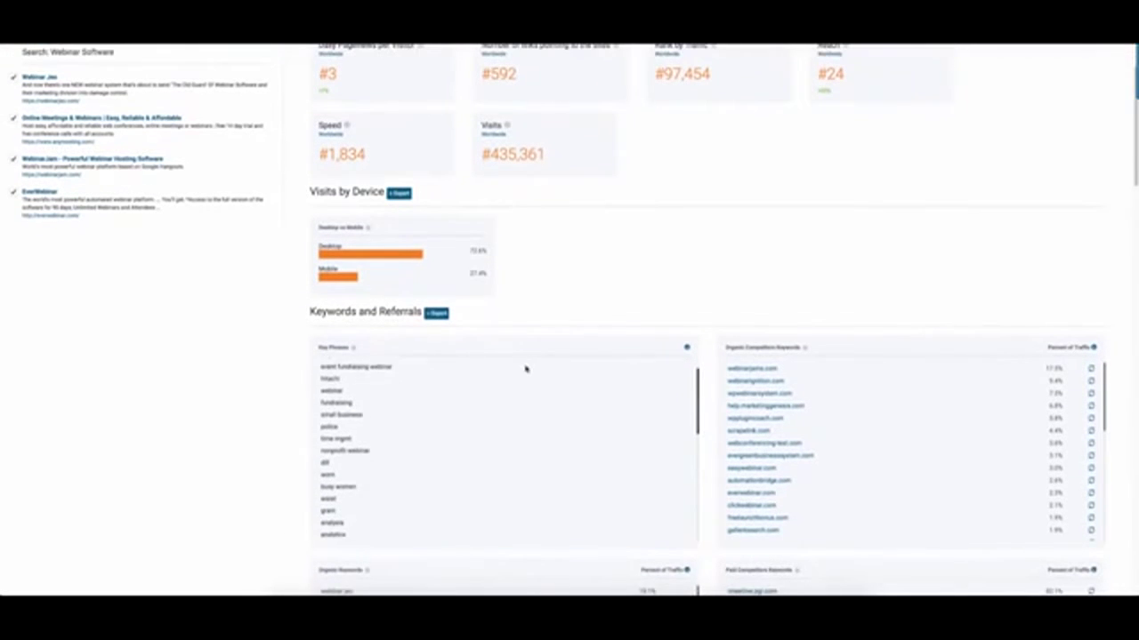
scroll(524, 368, down, 1)
scroll(866, 399, down, 1)
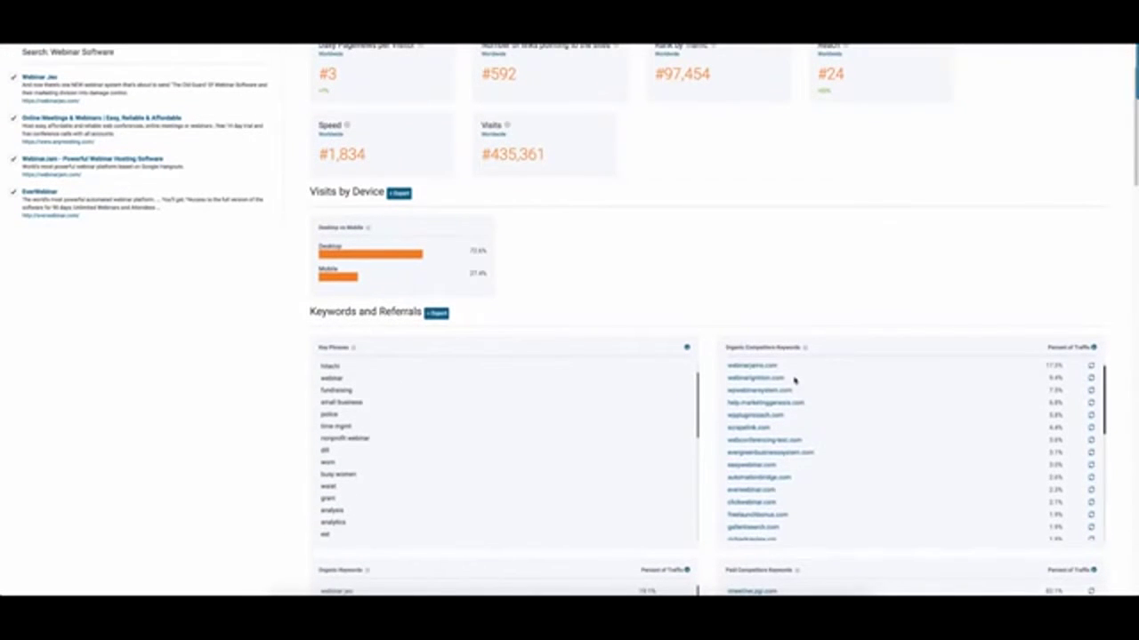
scroll(833, 381, up, 1)
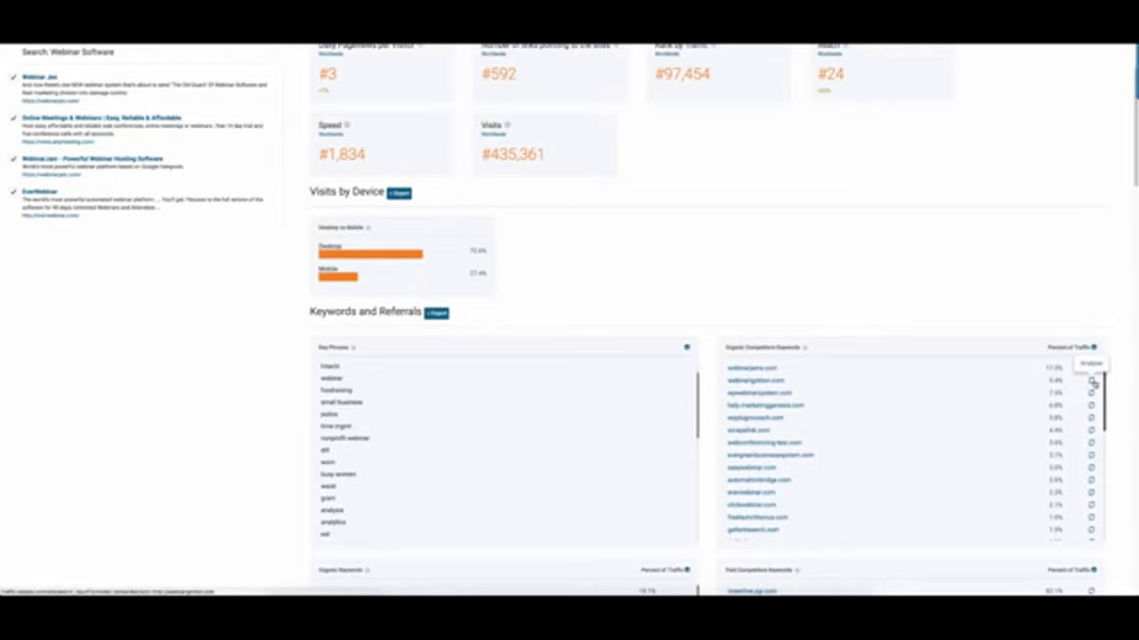
scroll(1040, 387, down, 1)
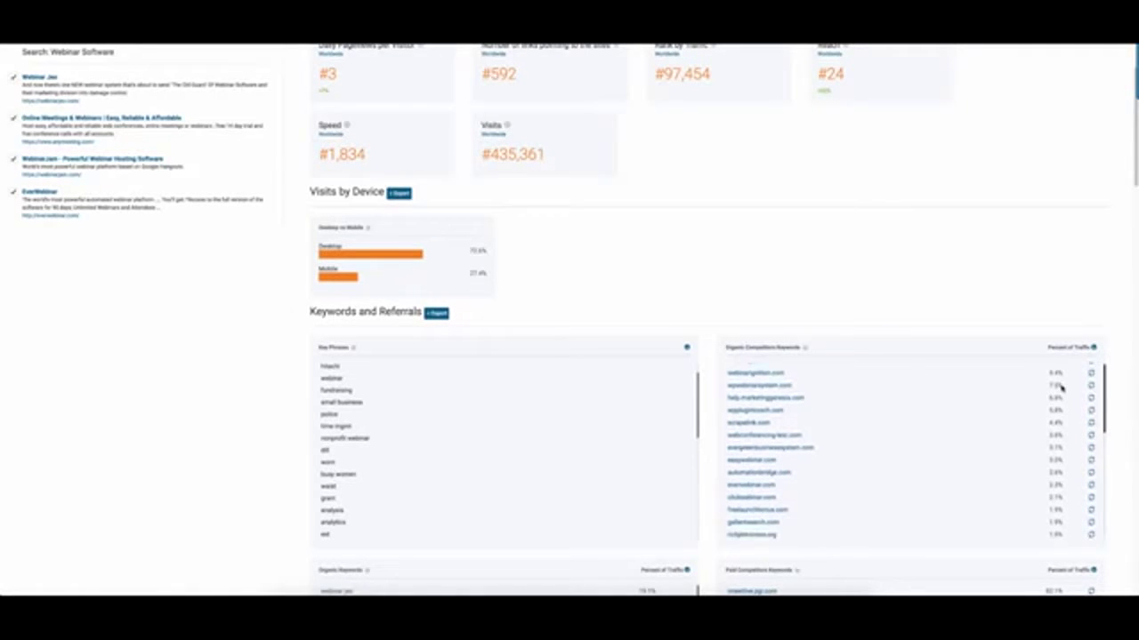
scroll(936, 288, down, 1)
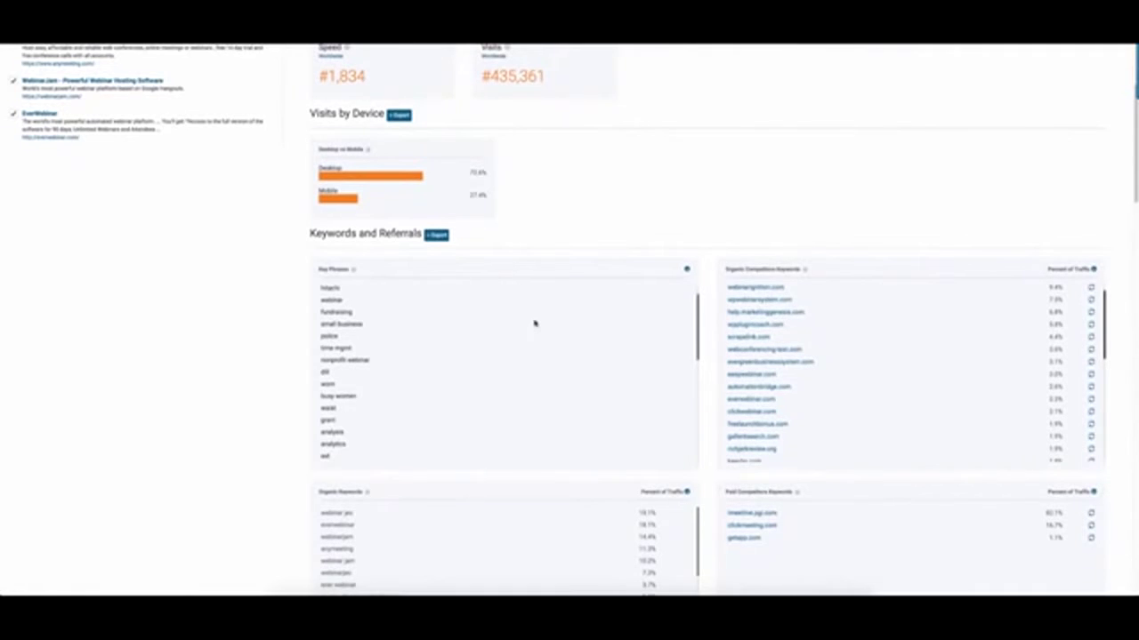
scroll(427, 310, up, 1)
scroll(427, 310, up, 1)
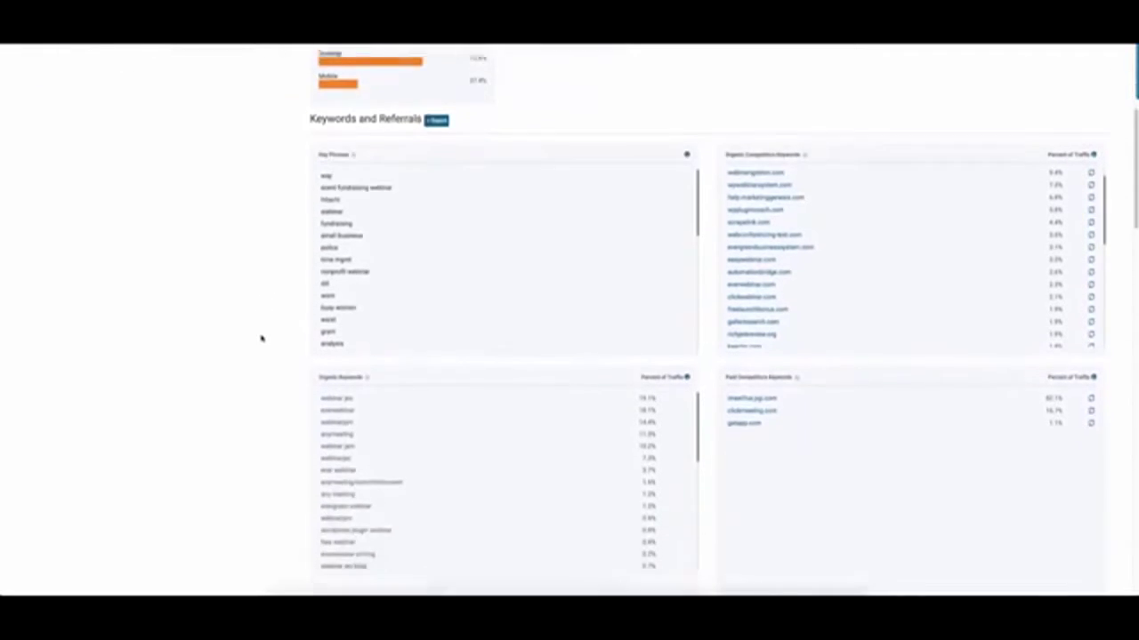
scroll(261, 338, down, 3)
mouse_move(367, 230)
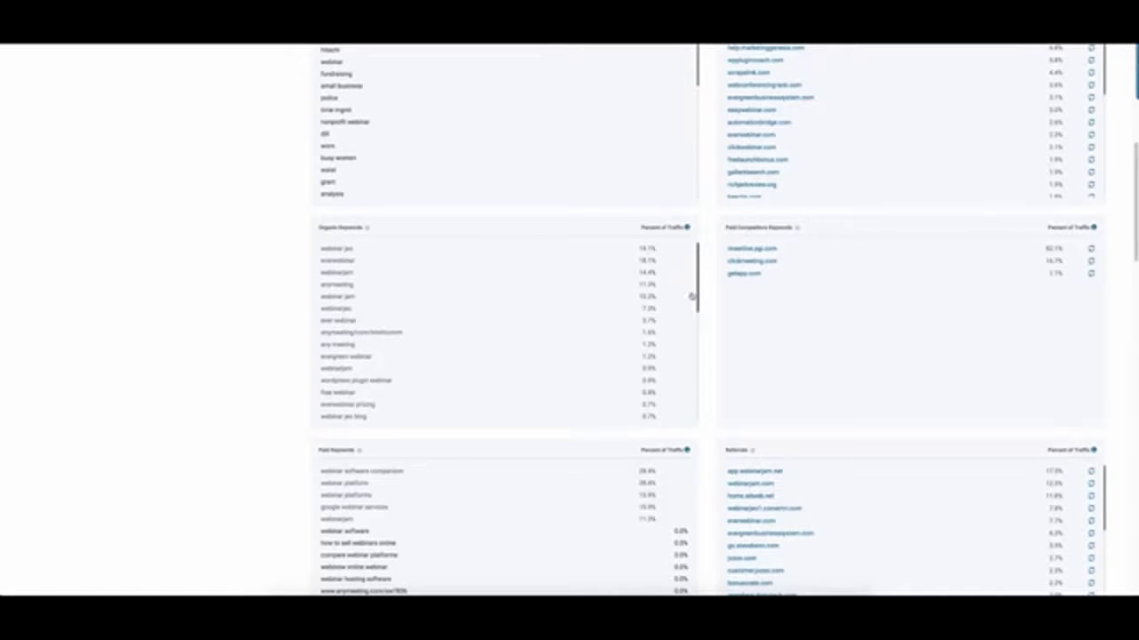
mouse_move(797, 230)
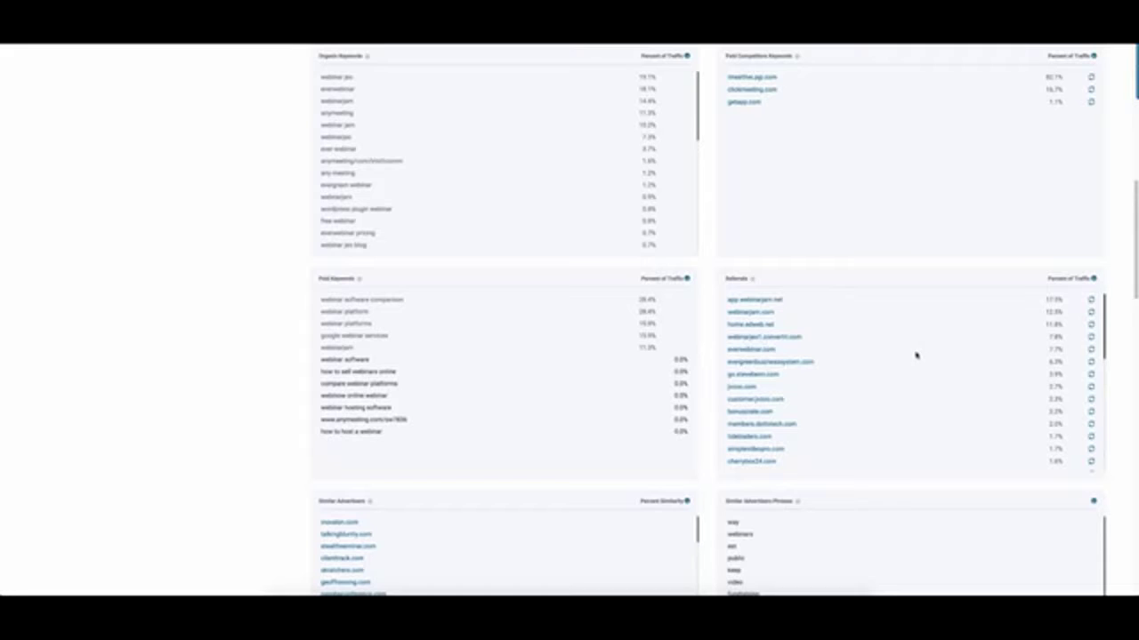
scroll(795, 338, down, 1)
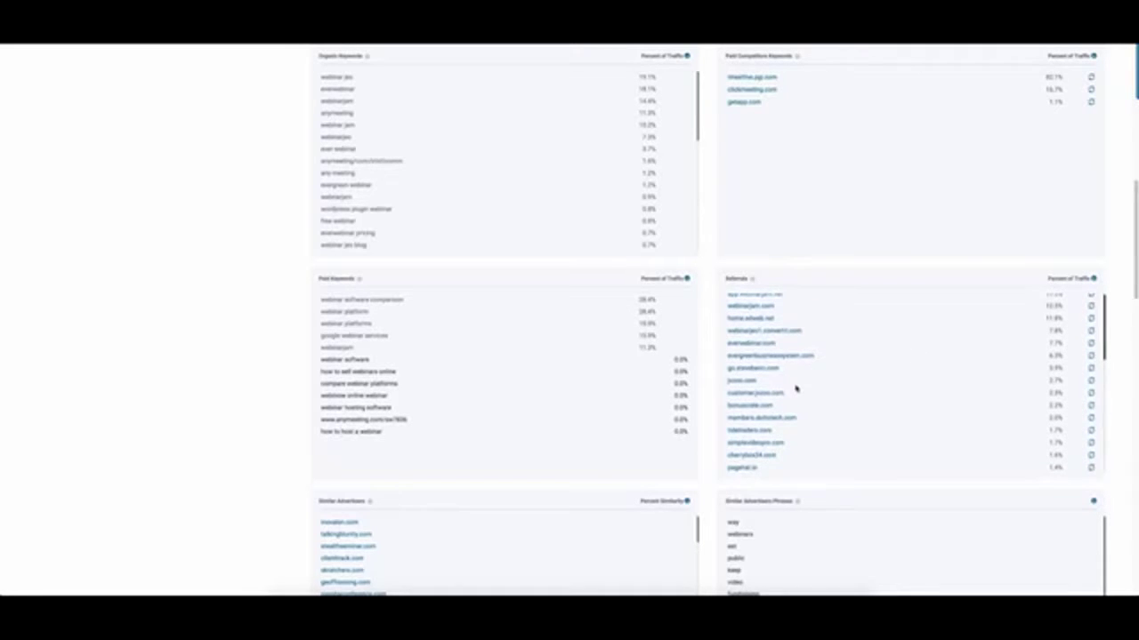
scroll(679, 401, down, 2)
scroll(451, 448, down, 1)
scroll(451, 449, up, 2)
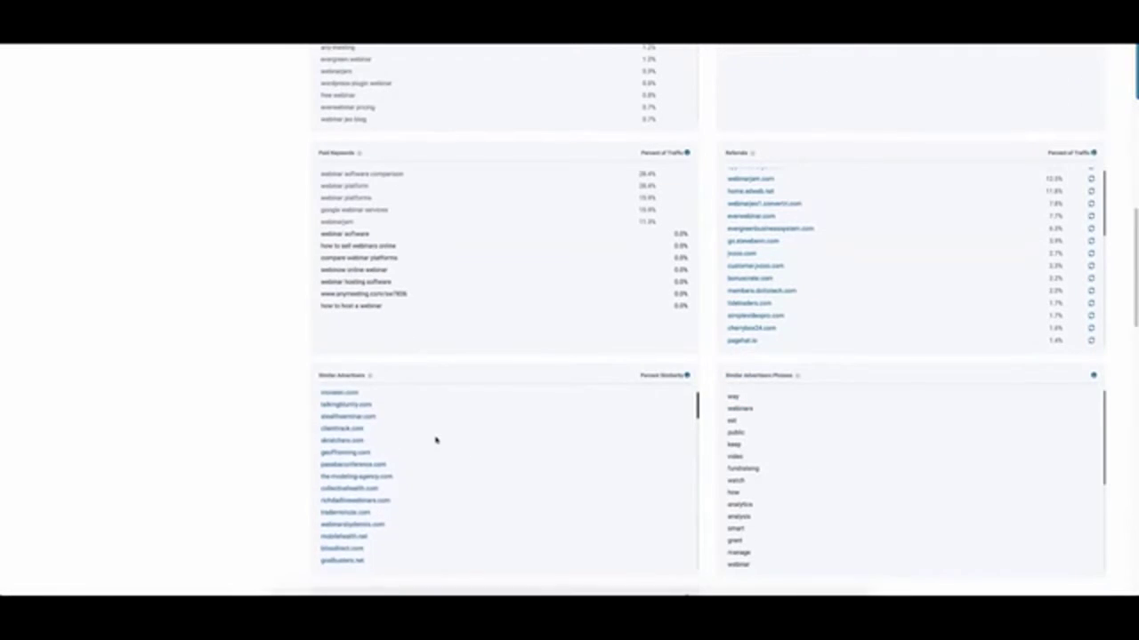
scroll(363, 419, up, 1)
scroll(365, 381, up, 1)
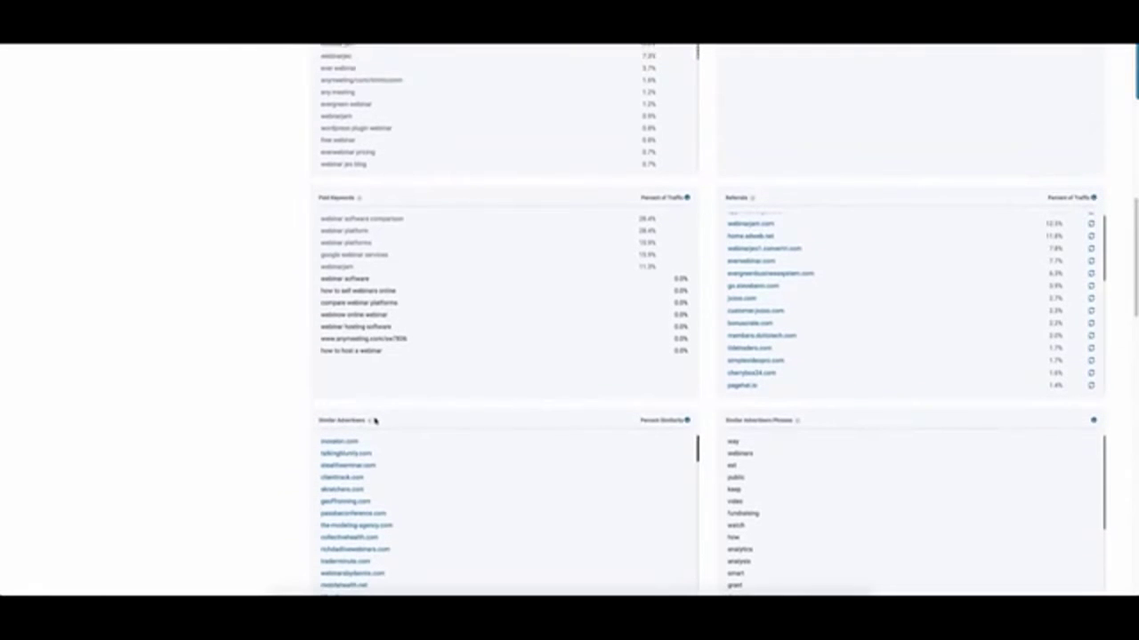
mouse_move(370, 422)
scroll(217, 415, down, 3)
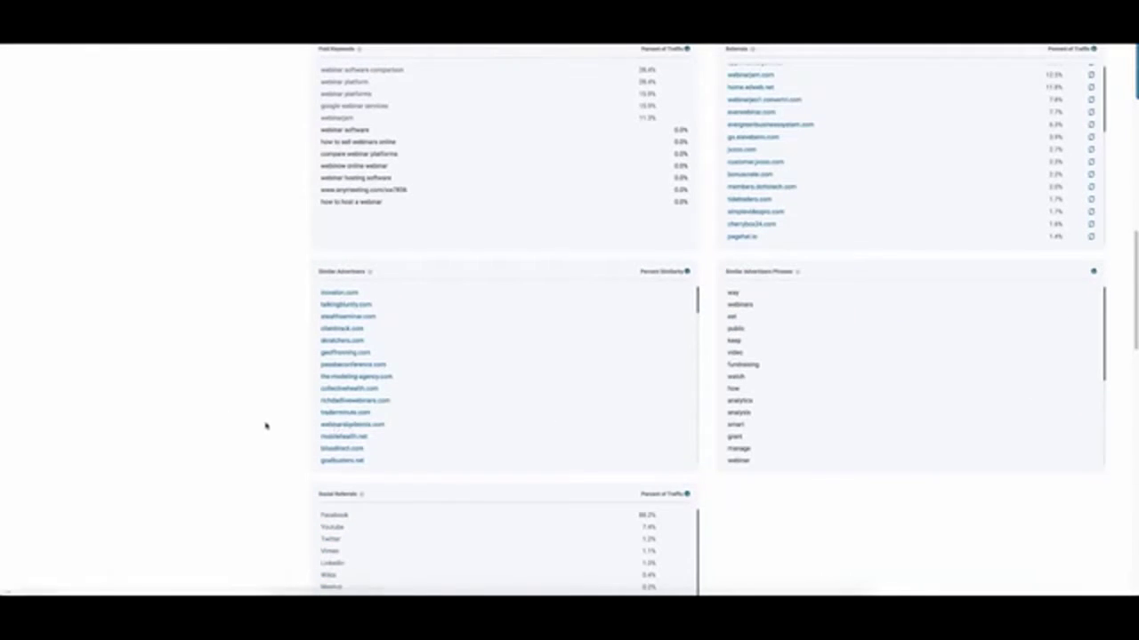
scroll(267, 426, down, 3)
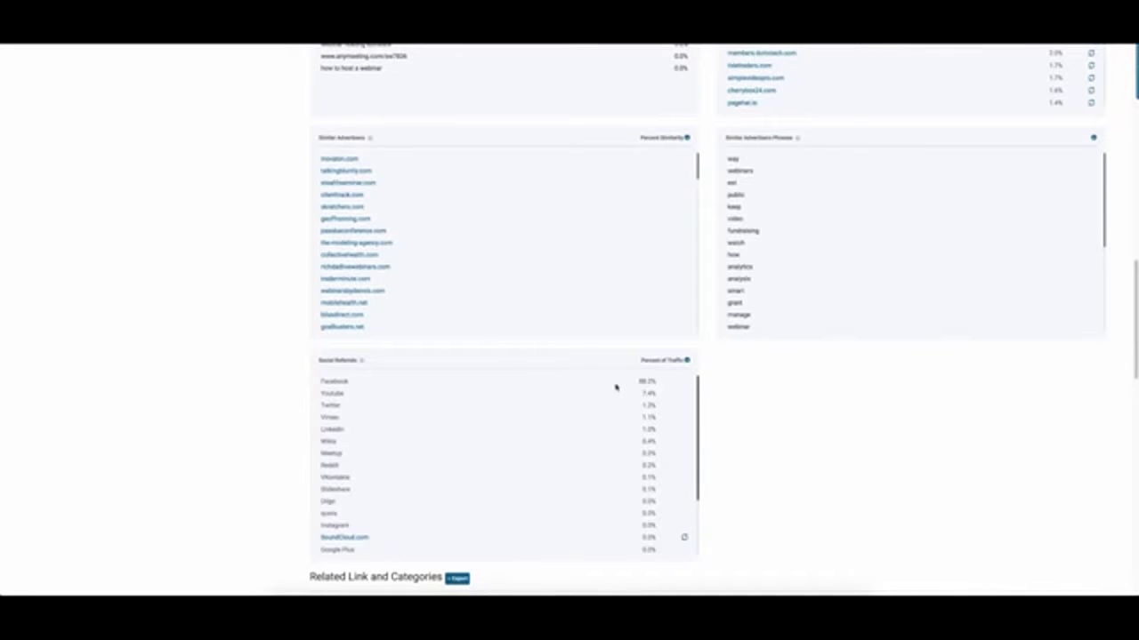
scroll(257, 404, down, 5)
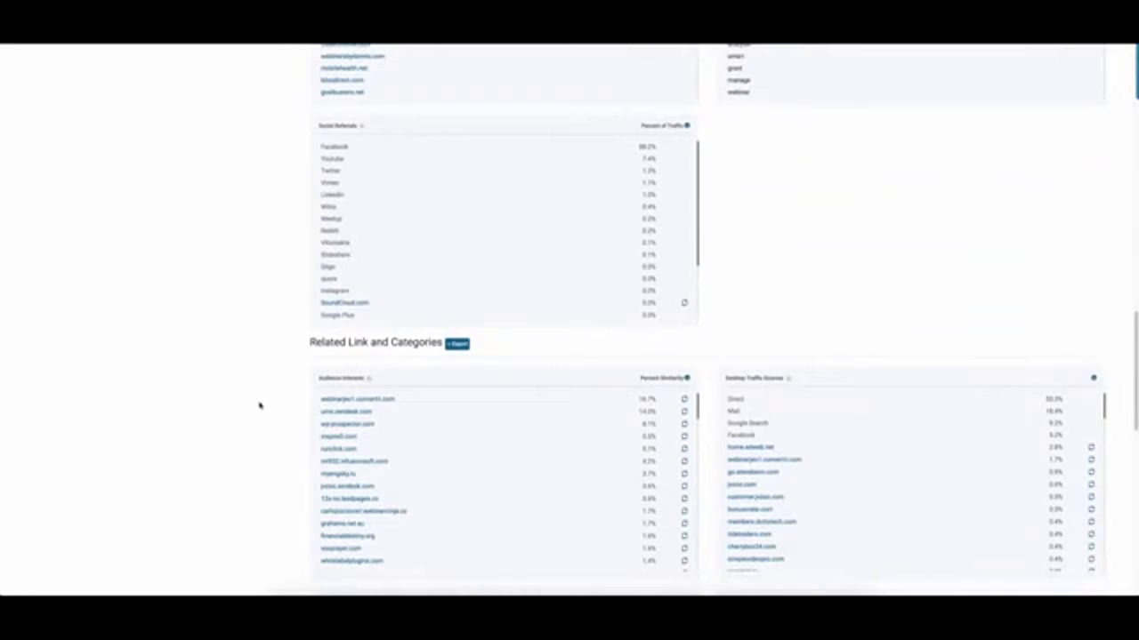
scroll(257, 403, down, 3)
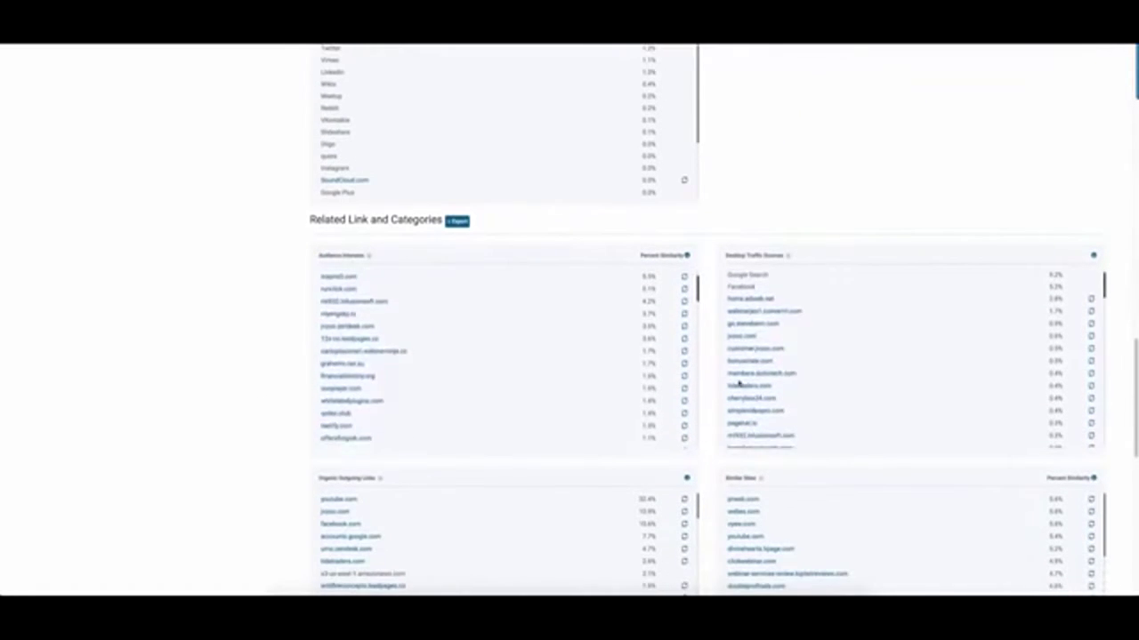
scroll(280, 376, down, 3)
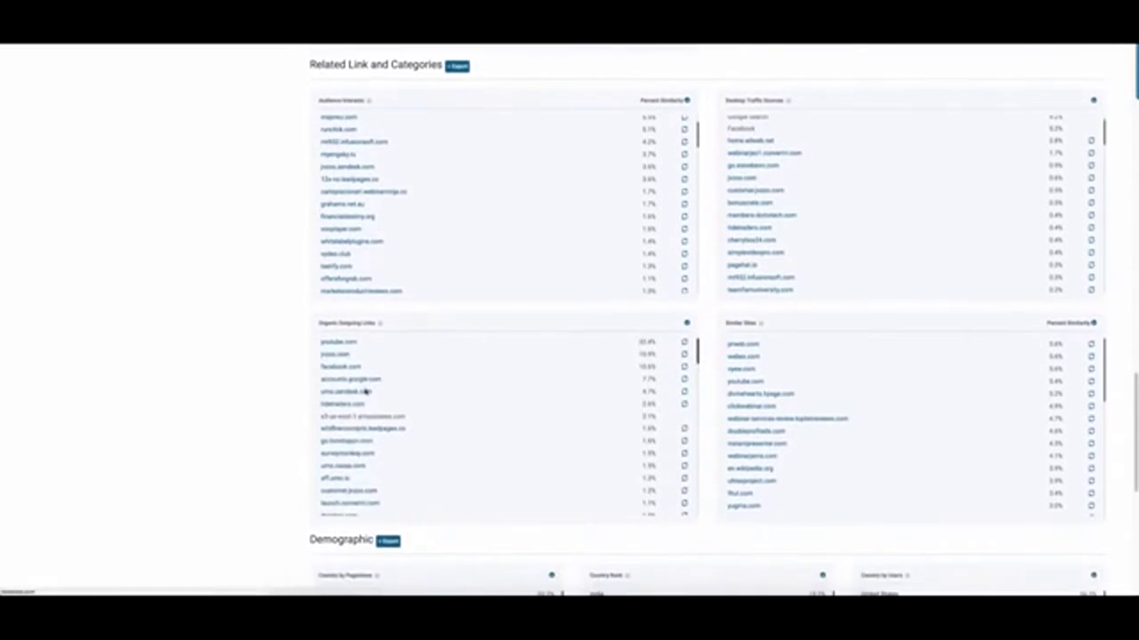
scroll(831, 393, up, 1)
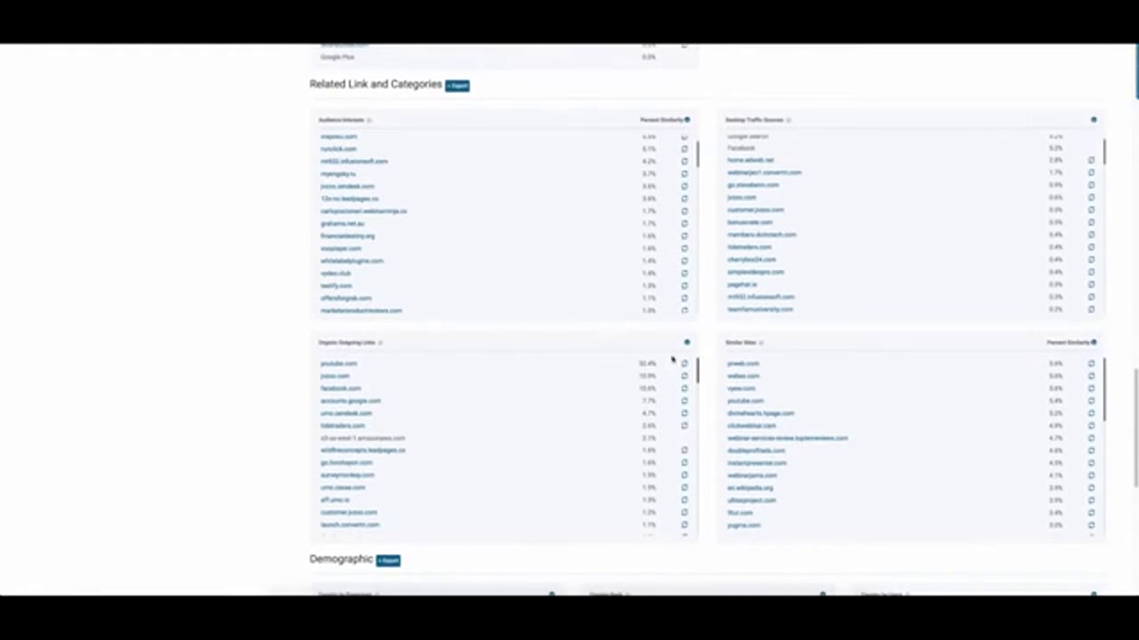
scroll(101, 401, down, 3)
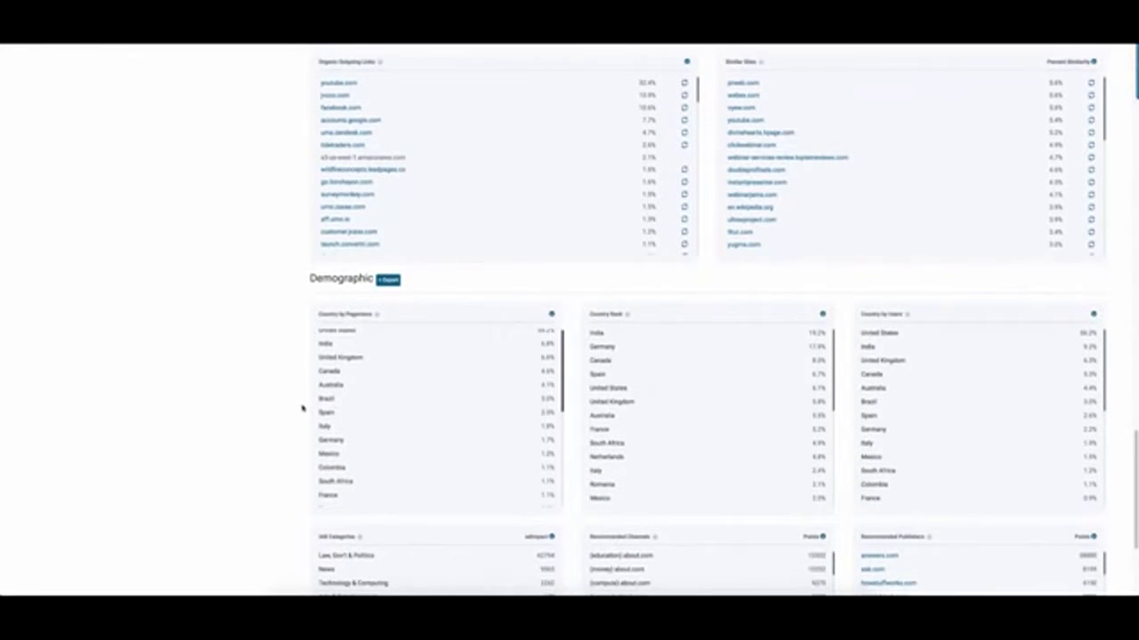
scroll(302, 407, up, 1)
scroll(403, 439, down, 1)
scroll(254, 433, up, 1)
scroll(254, 432, down, 4)
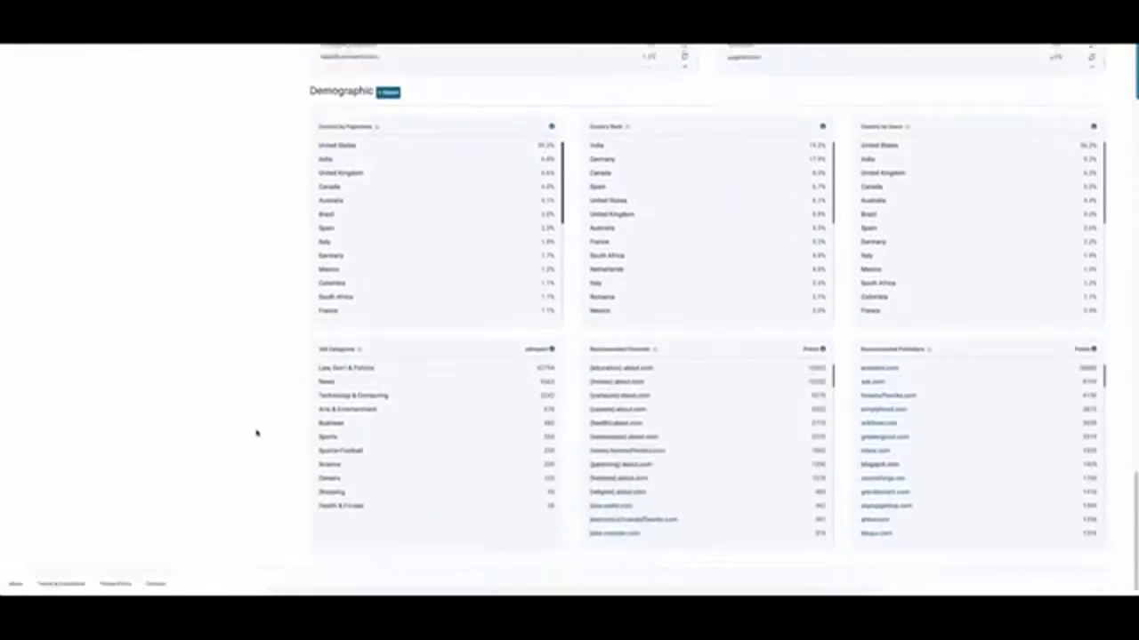
scroll(410, 435, up, 10)
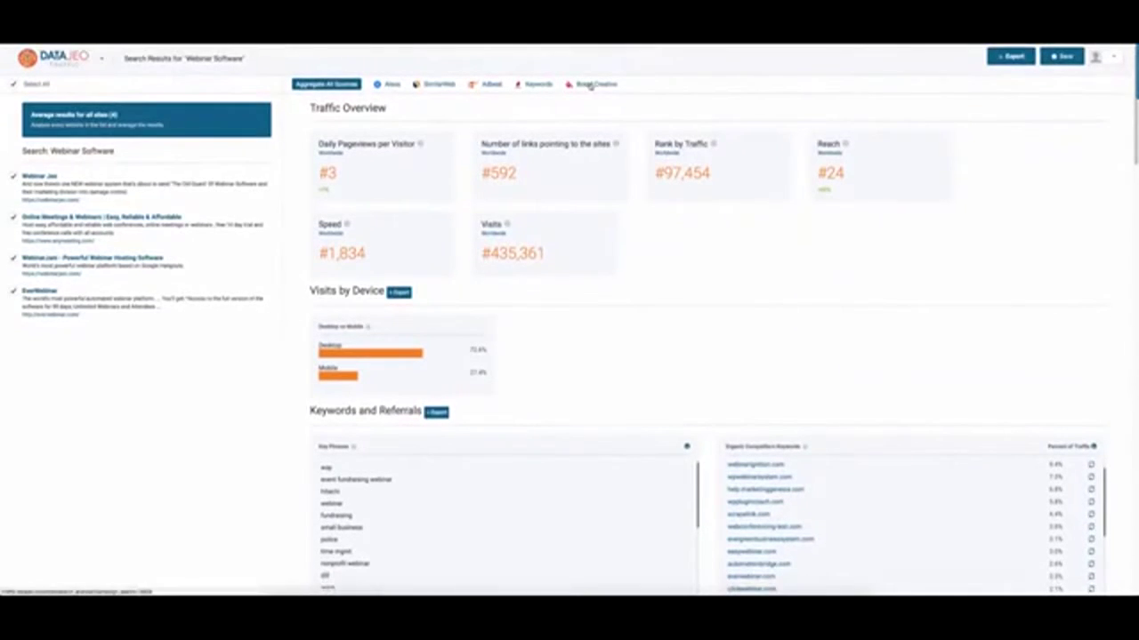
Show the Brand Creative tab and scroll through the competitors' banner ads and sizes
click(590, 85)
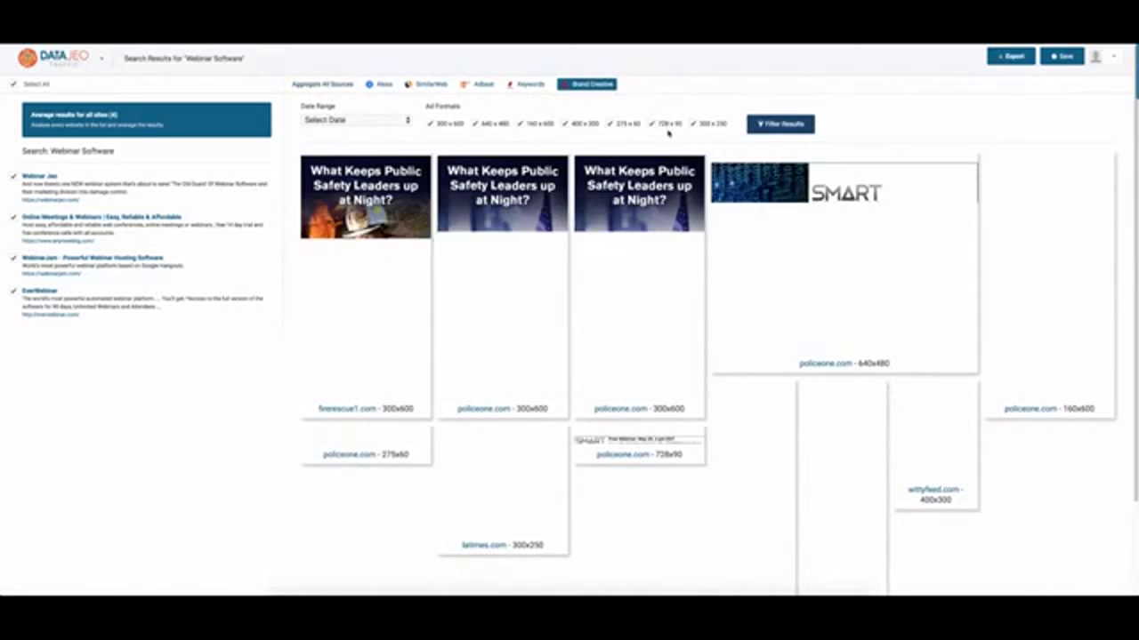
scroll(668, 132, down, 3)
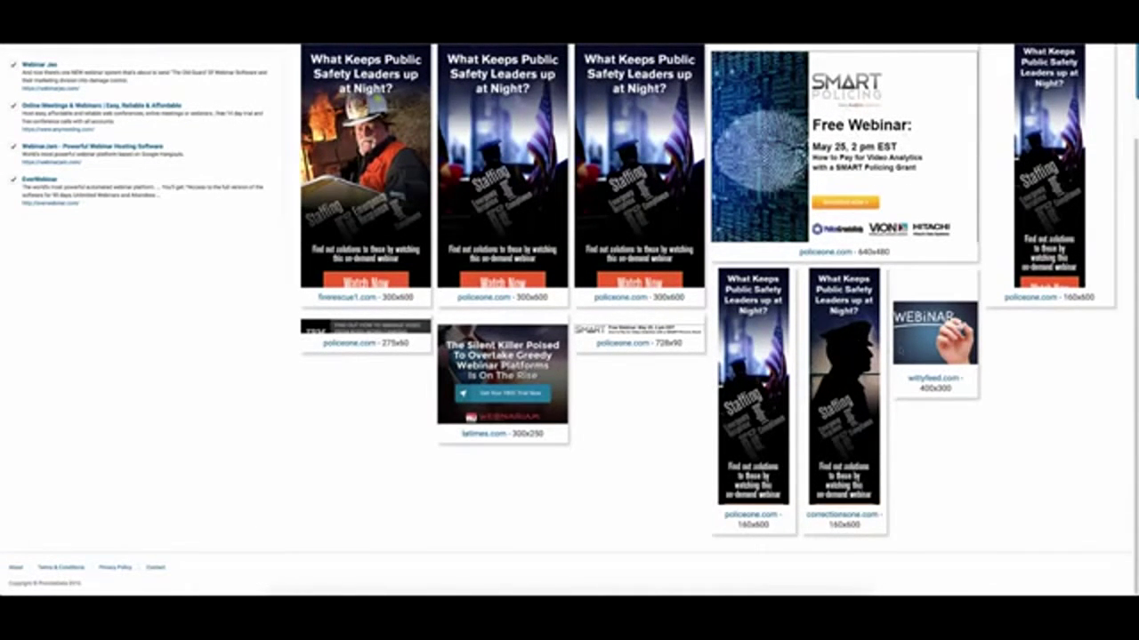
scroll(583, 367, up, 3)
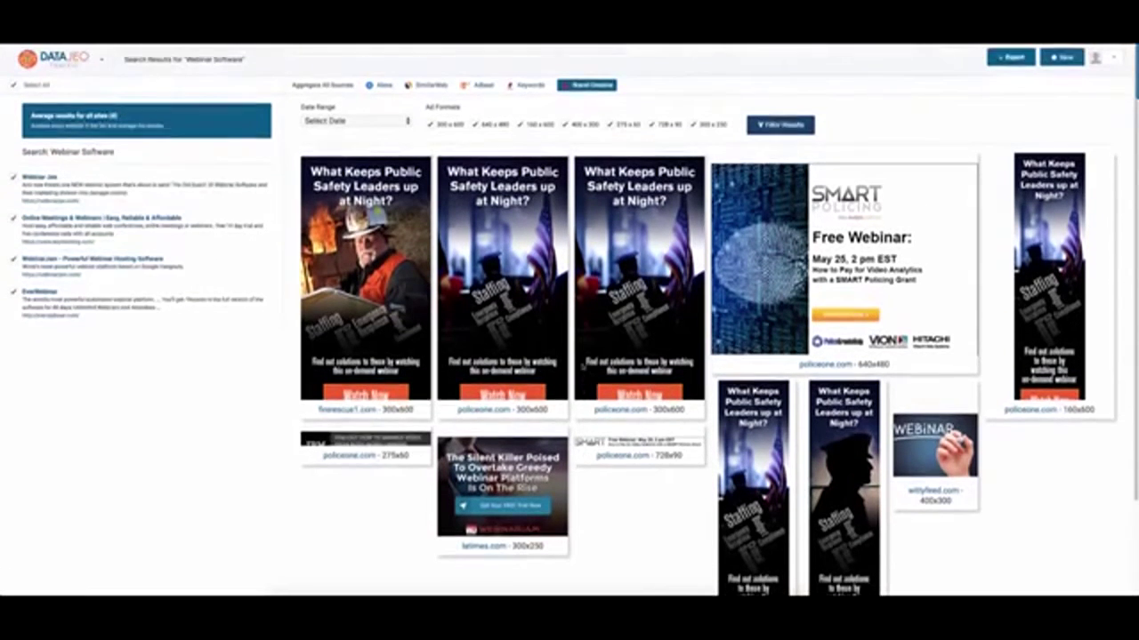
View the report's Keywords, AdBeat, SimilarWeb and Alexa source data in turn
click(525, 85)
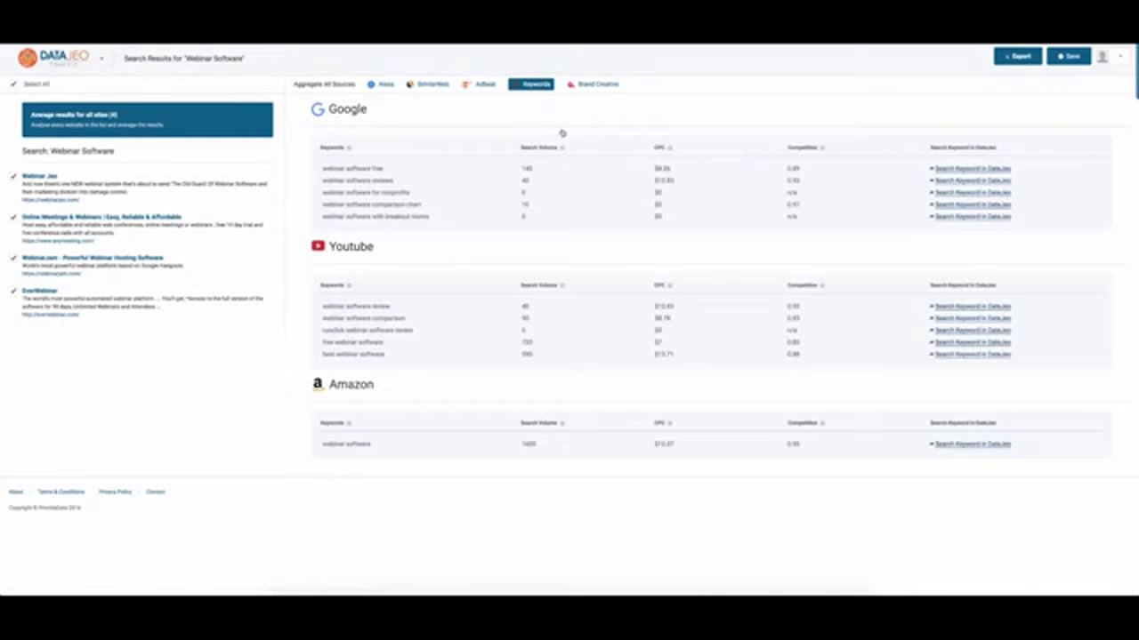
click(485, 89)
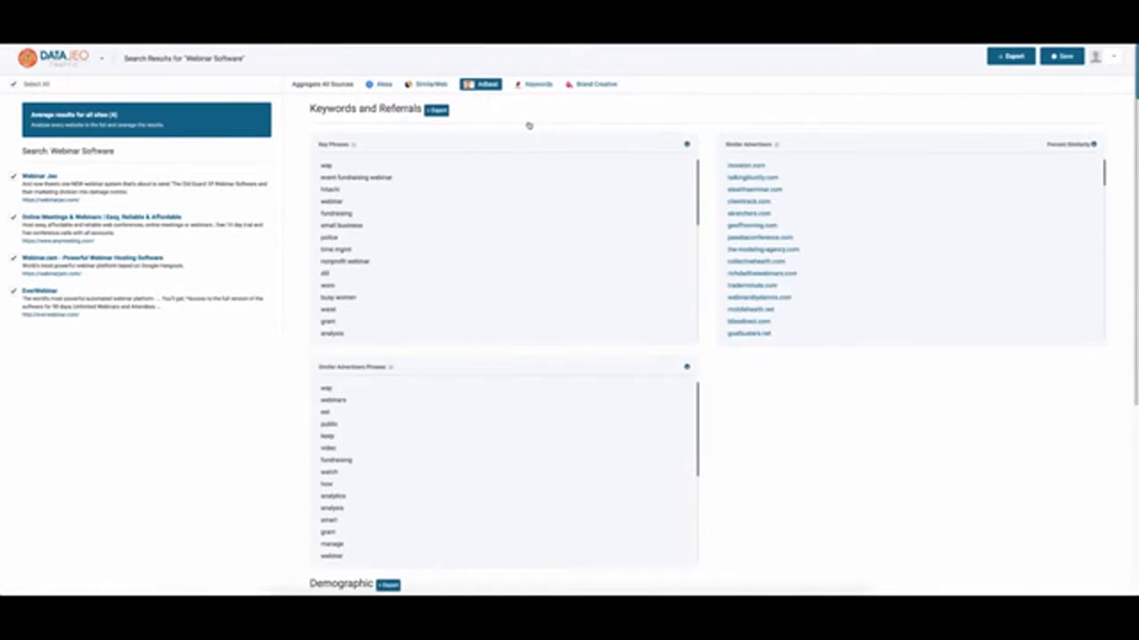
click(442, 85)
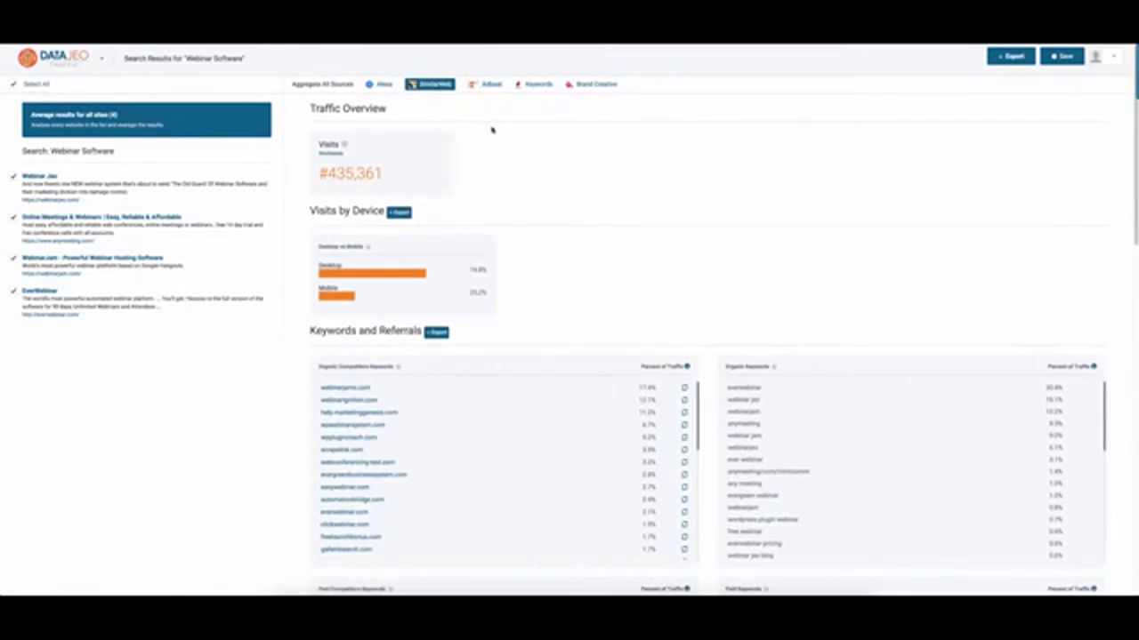
scroll(490, 127, down, 1)
scroll(422, 110, up, 1)
click(386, 87)
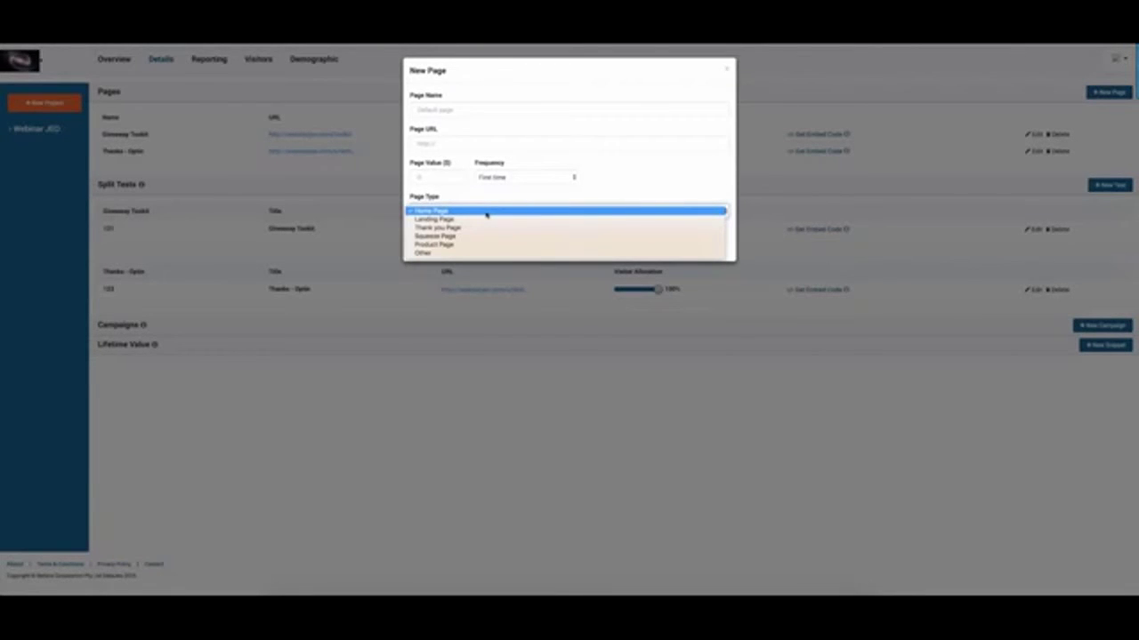
Close the Page Type list and dismiss the New Page form without adding a page
click(725, 70)
click(726, 70)
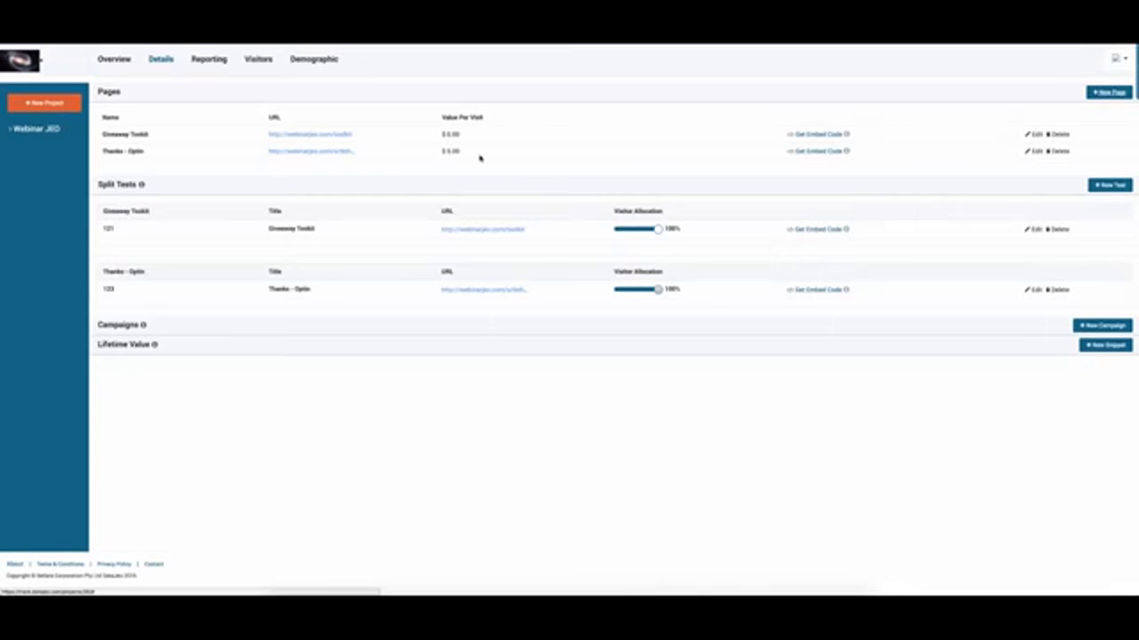
Browse the Reporting page, then scroll through the Demographic report's age, ethnicity, education and household breakdowns
click(237, 76)
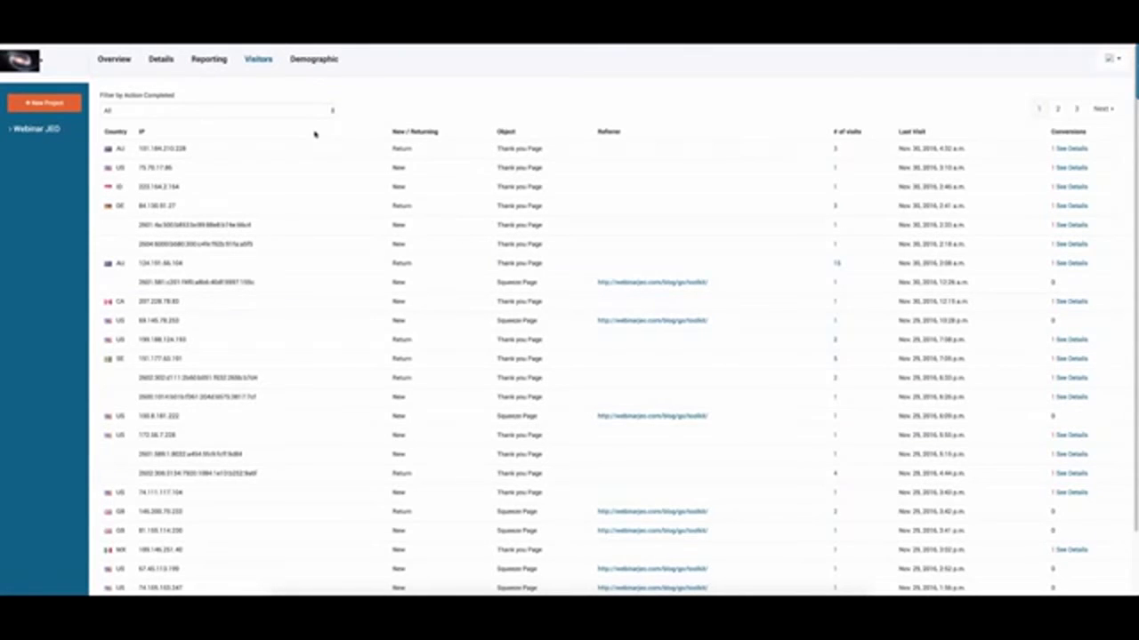
scroll(315, 132, down, 1)
scroll(681, 198, up, 1)
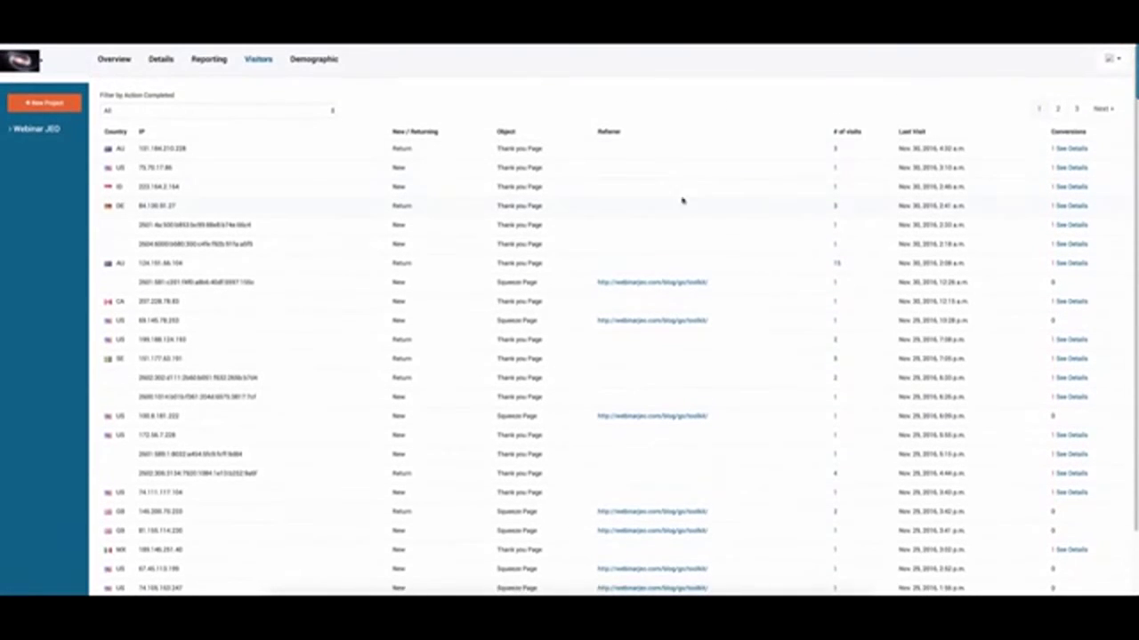
click(326, 60)
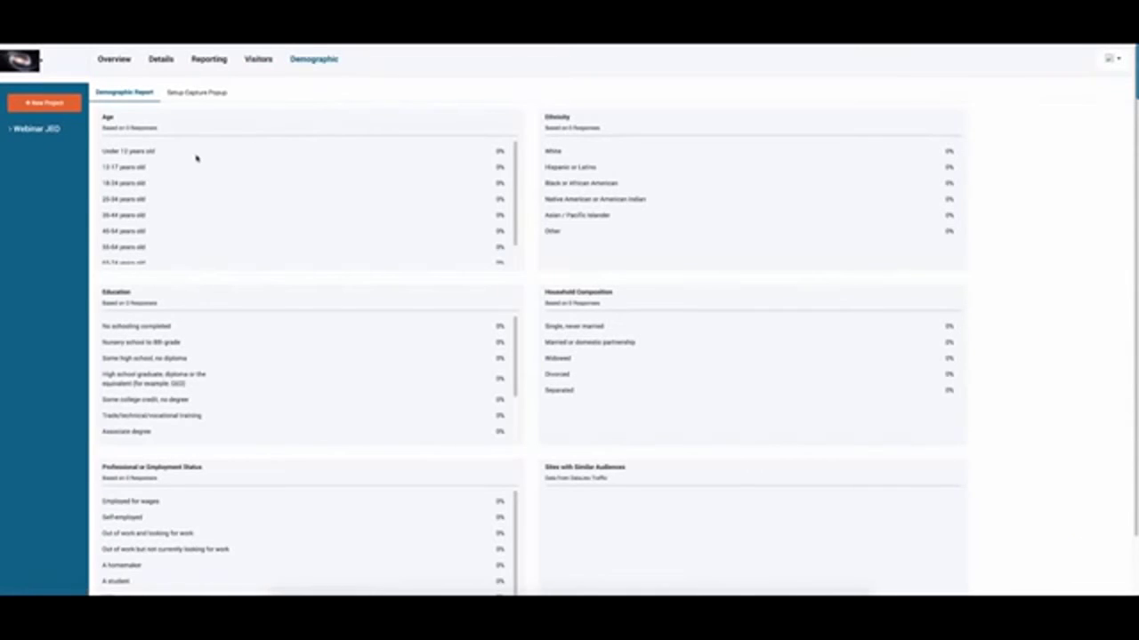
scroll(203, 178, down, 2)
scroll(311, 333, down, 2)
scroll(315, 357, down, 3)
scroll(324, 440, down, 2)
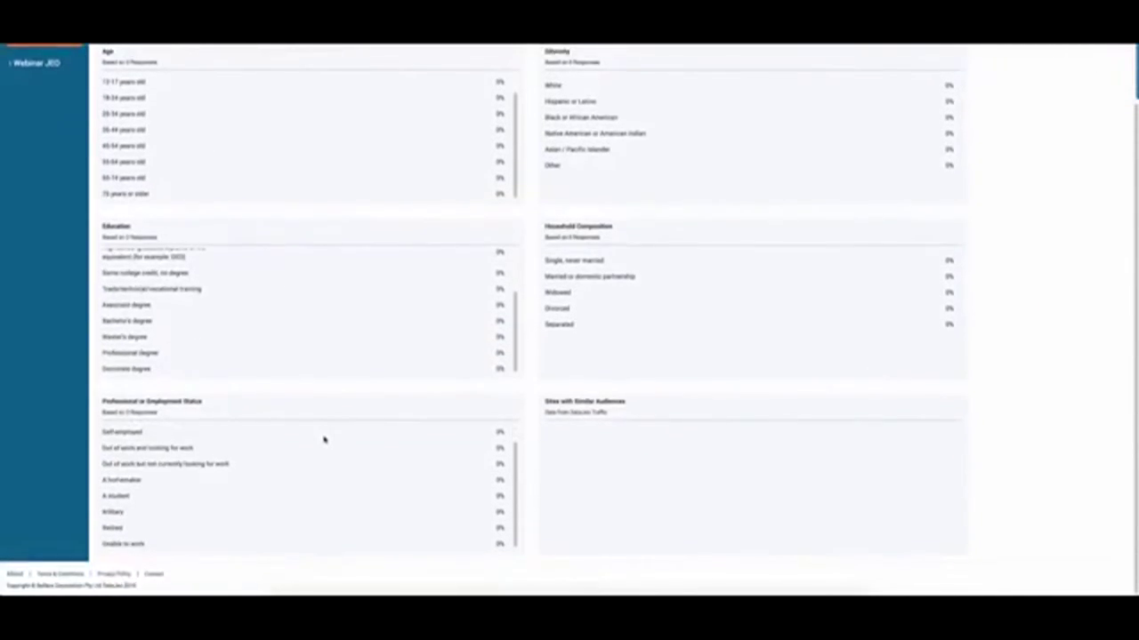
scroll(324, 440, up, 2)
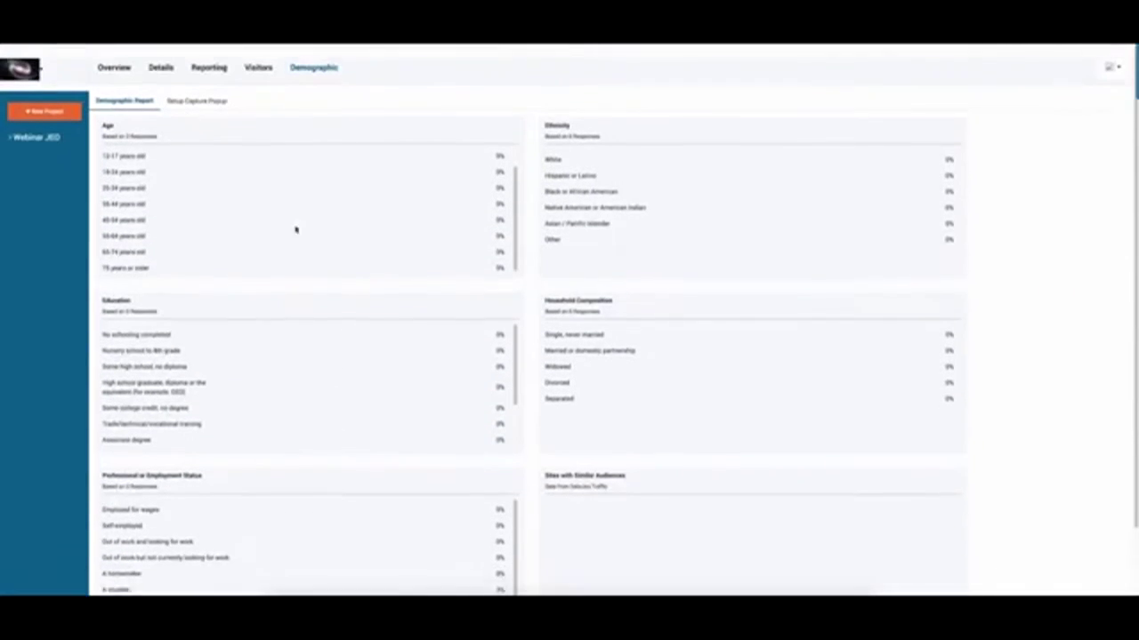
Show the Webinar JEO Overview and scroll through its 107 visits and $295.00 revenue figures
click(24, 130)
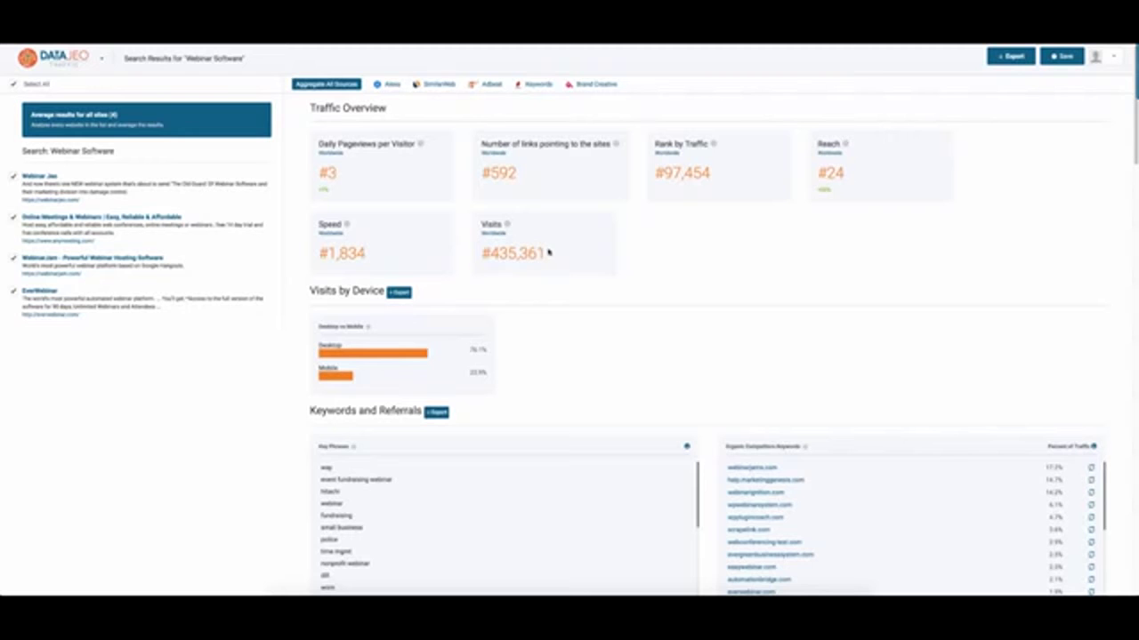
scroll(610, 279, down, 4)
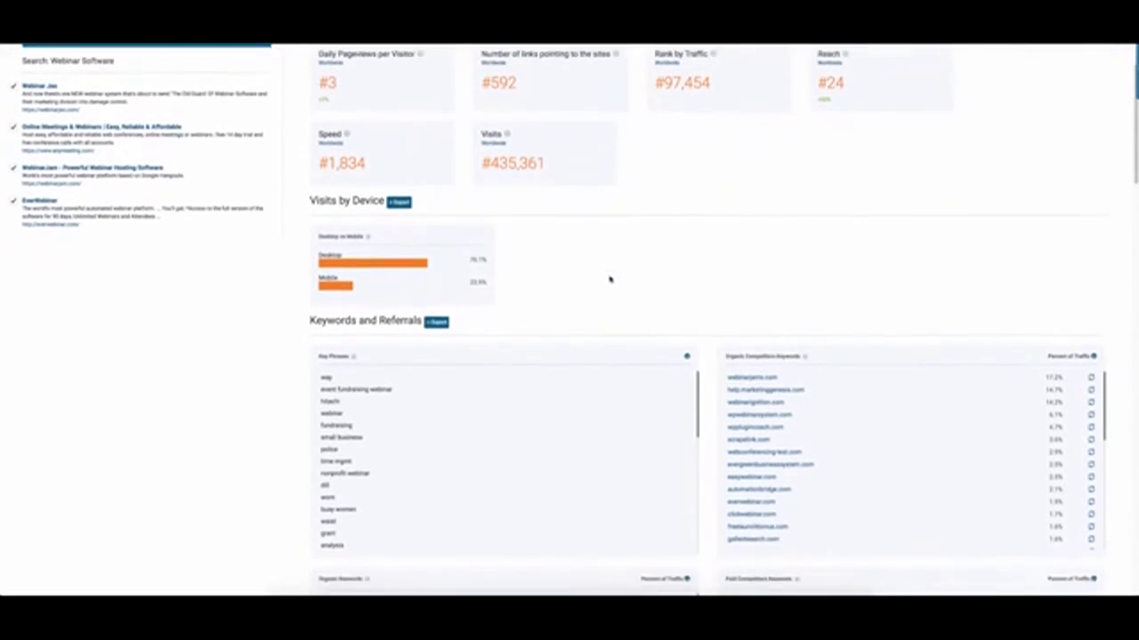
scroll(709, 287, down, 10)
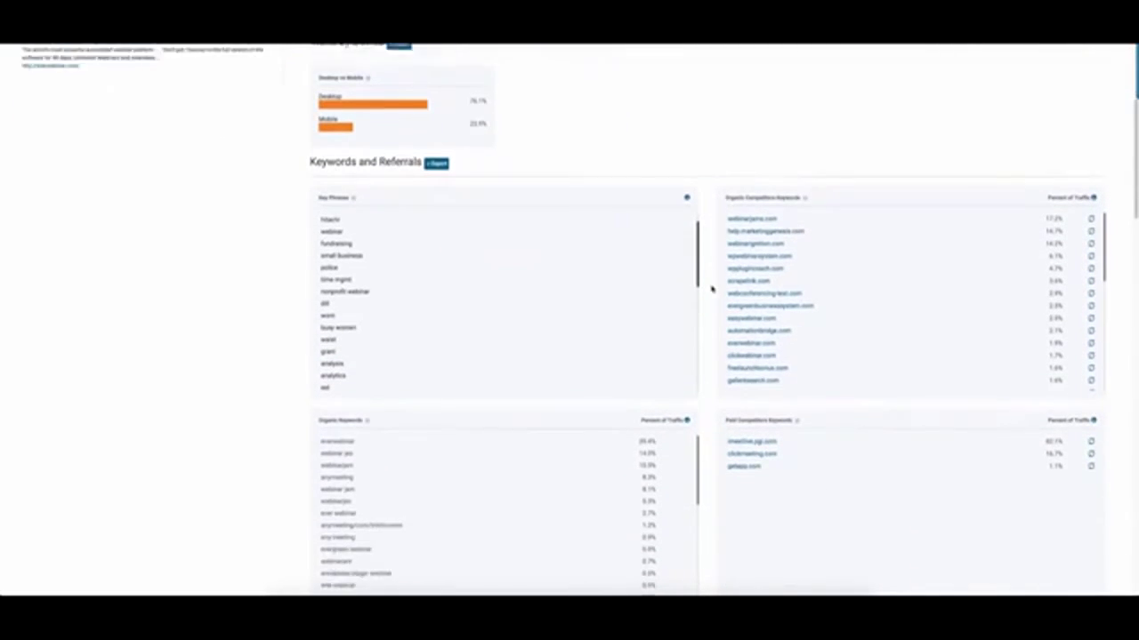
scroll(712, 287, down, 3)
scroll(712, 287, up, 20)
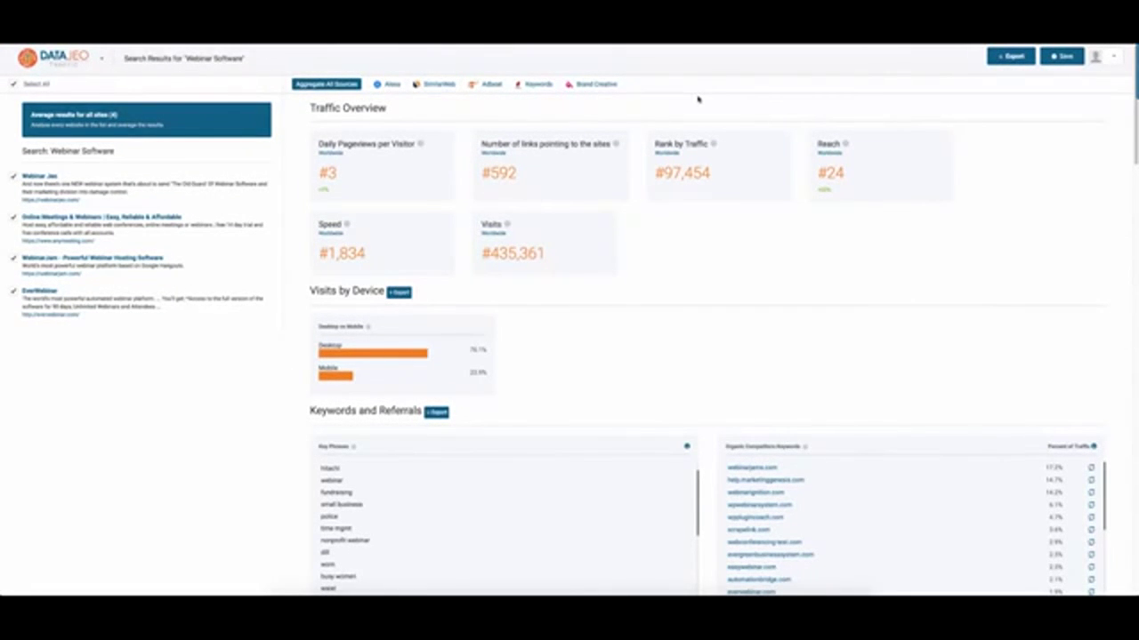
scroll(683, 132, down, 2)
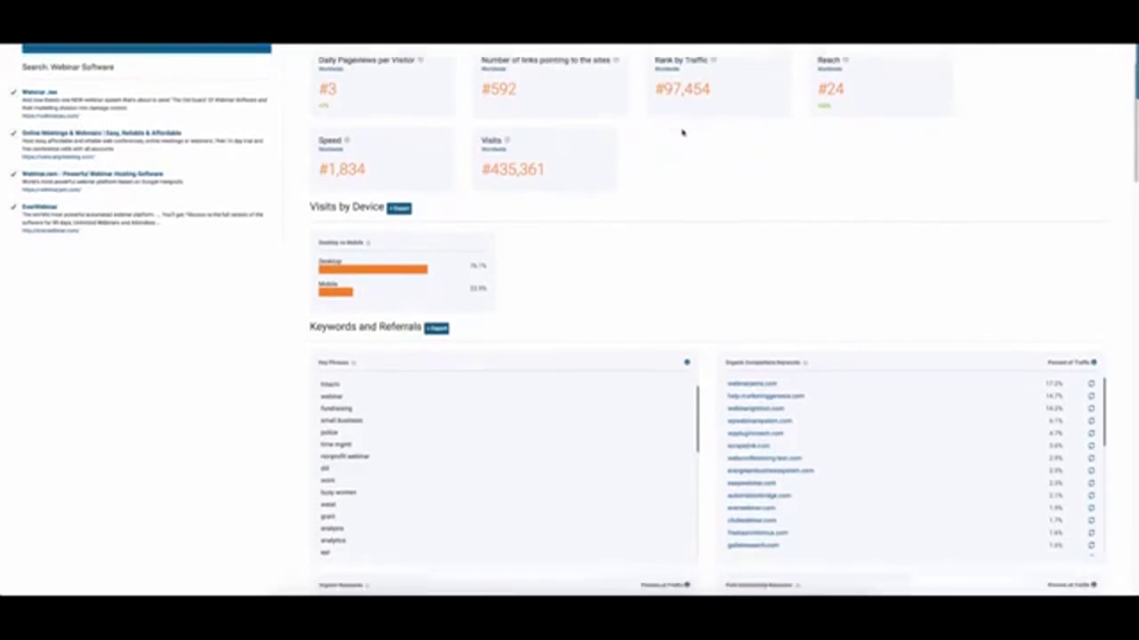
scroll(683, 131, down, 2)
scroll(681, 132, up, 4)
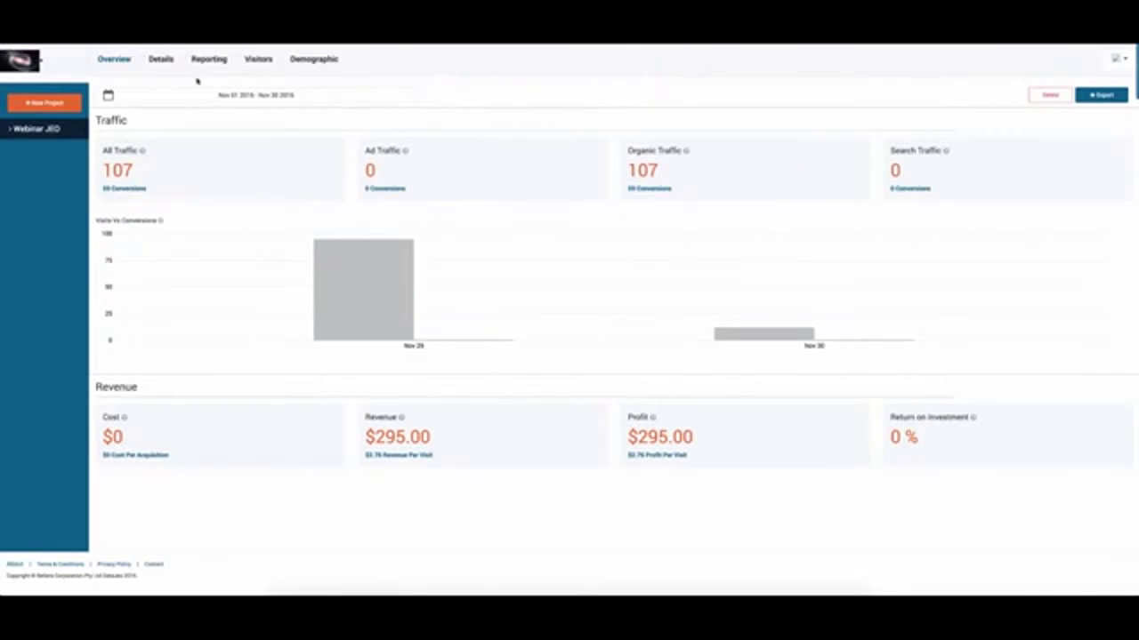
On the Details tab, keep the first split test's visitor allocation at 100%
click(167, 59)
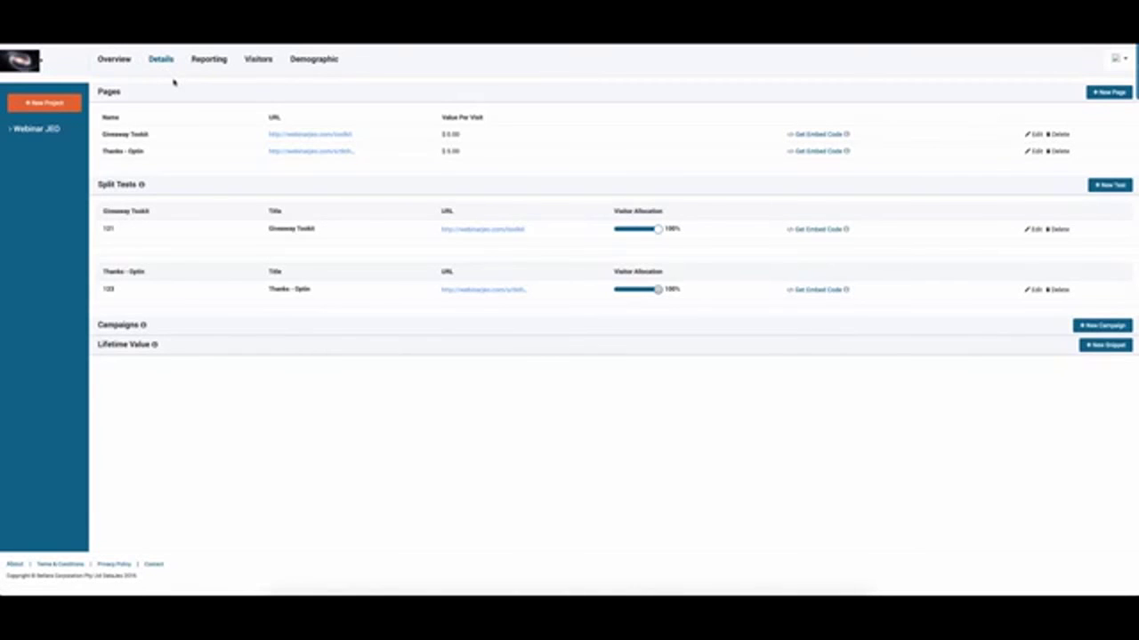
click(659, 230)
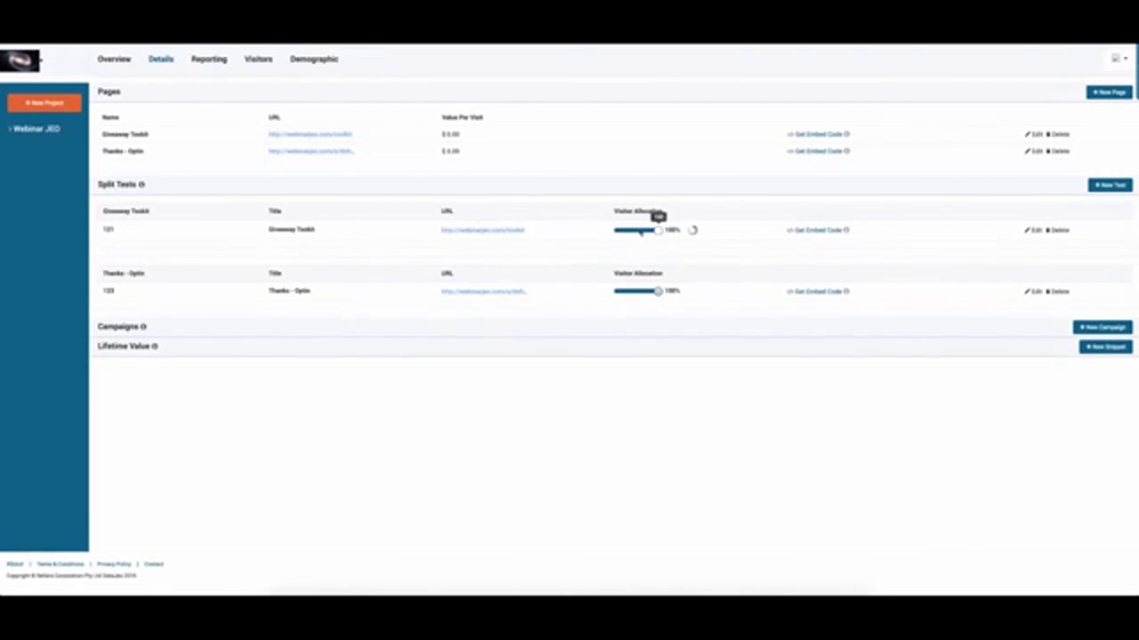